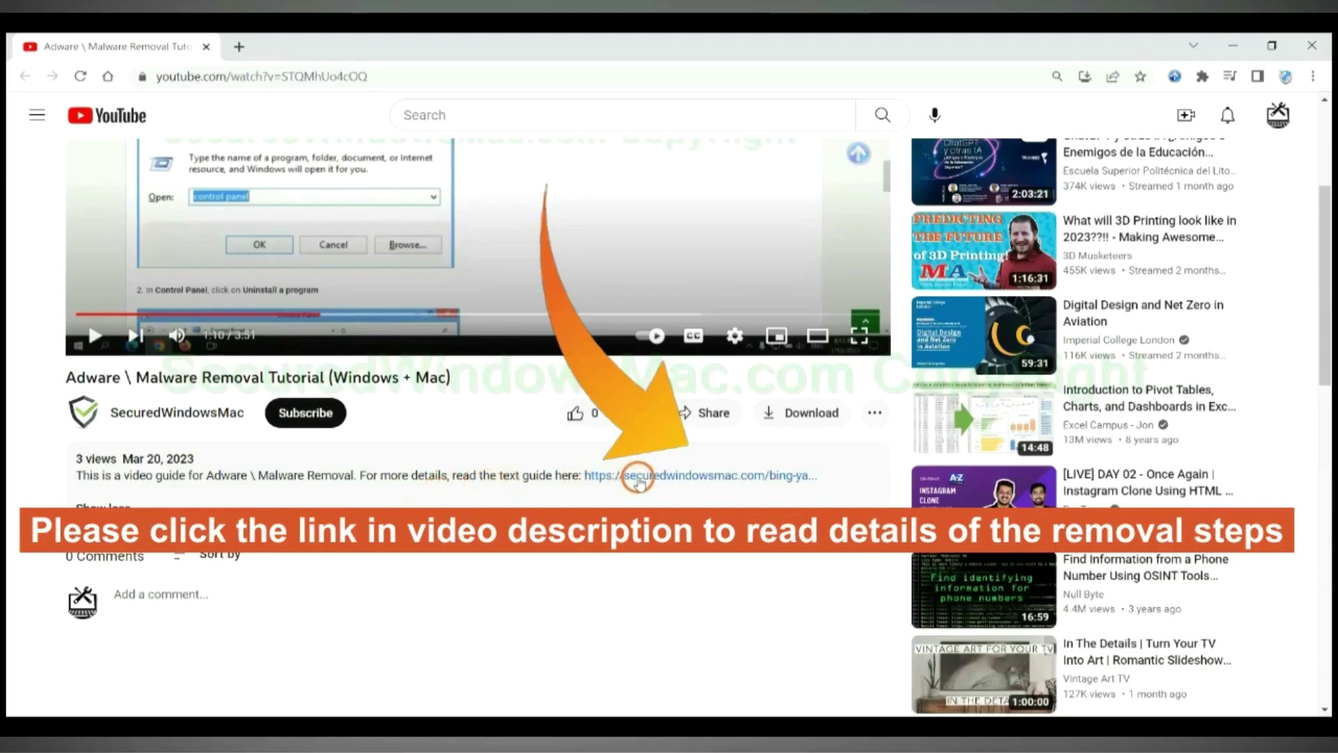
Open the securedwindowsmac.com removal guide from the YouTube description in a new tab.
{"action": "left_click", "coordinate": [639, 480]}
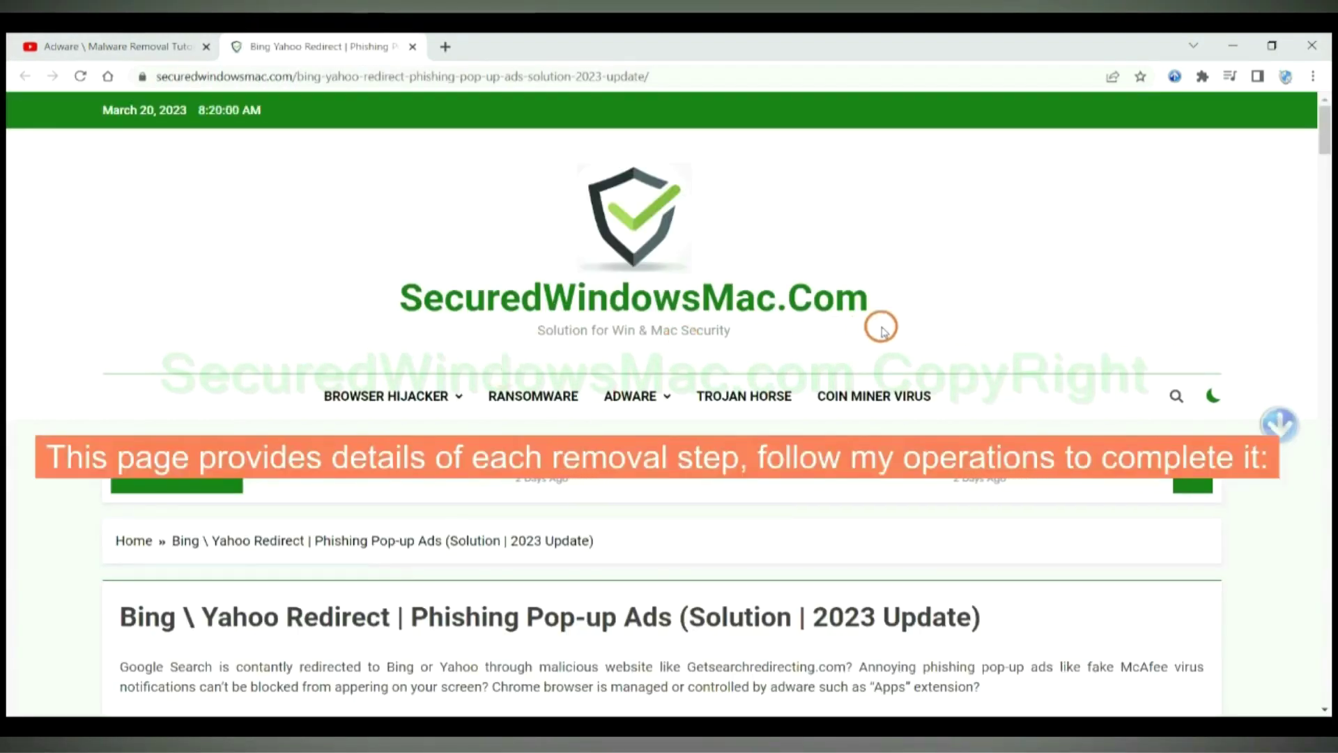
Scroll down to the 'Adware \ Malware Instant Automatic Removal' heading and SpyHunter download buttons.
{"action": "scroll", "coordinate": [949, 317], "scroll_direction": "down", "scroll_amount": 3}
{"action": "scroll", "coordinate": [950, 317], "scroll_direction": "down", "scroll_amount": 7}
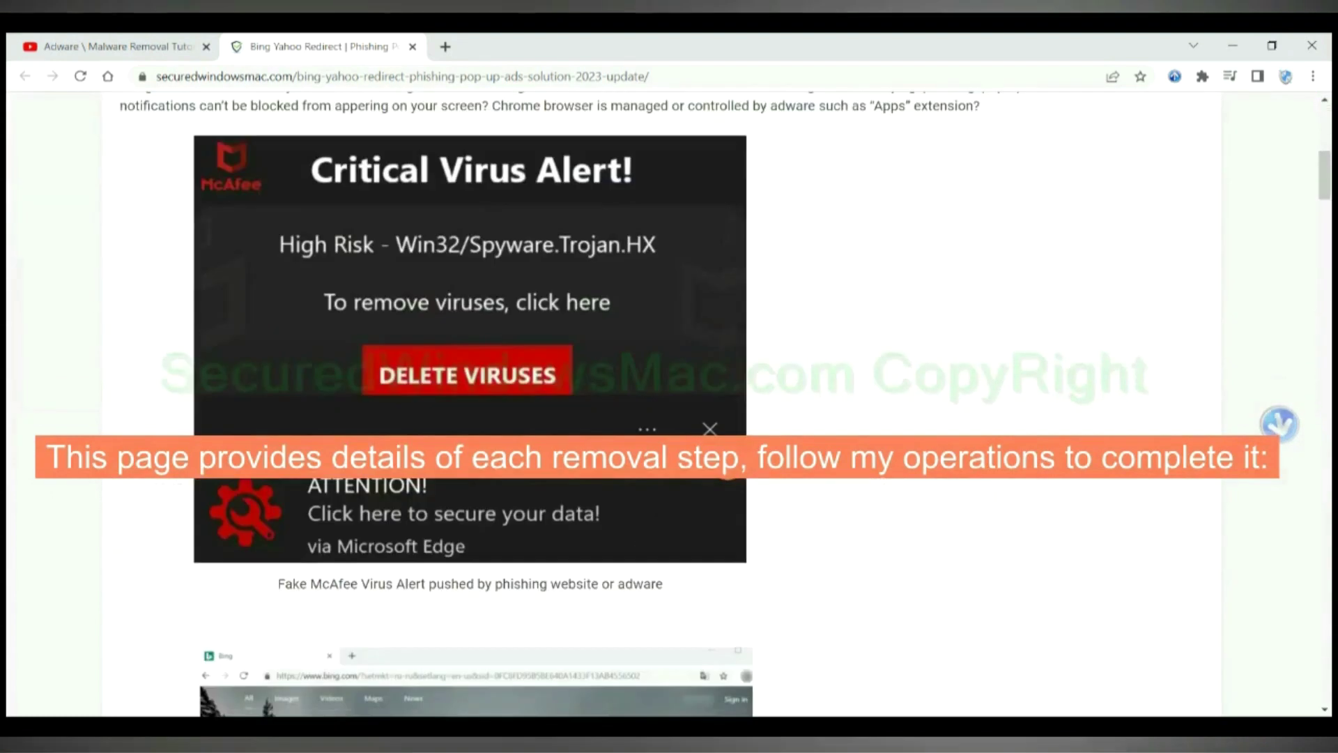
{"action": "scroll", "coordinate": [949, 318], "scroll_direction": "down", "scroll_amount": 3}
{"action": "scroll", "coordinate": [950, 317], "scroll_direction": "down", "scroll_amount": 10}
{"action": "scroll", "coordinate": [729, 467], "scroll_direction": "down", "scroll_amount": 1}
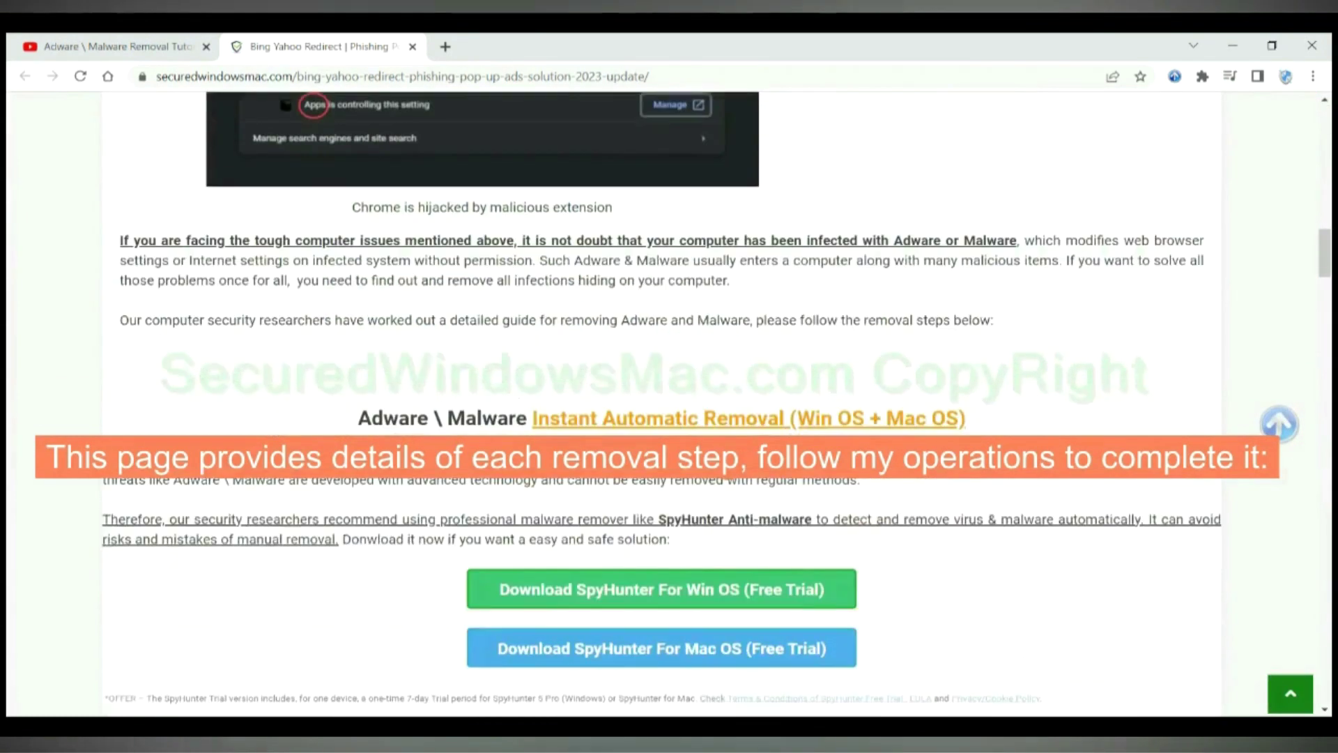
{"action": "scroll", "coordinate": [728, 467], "scroll_direction": "down", "scroll_amount": 1}
{"action": "scroll", "coordinate": [729, 467], "scroll_direction": "down", "scroll_amount": 1}
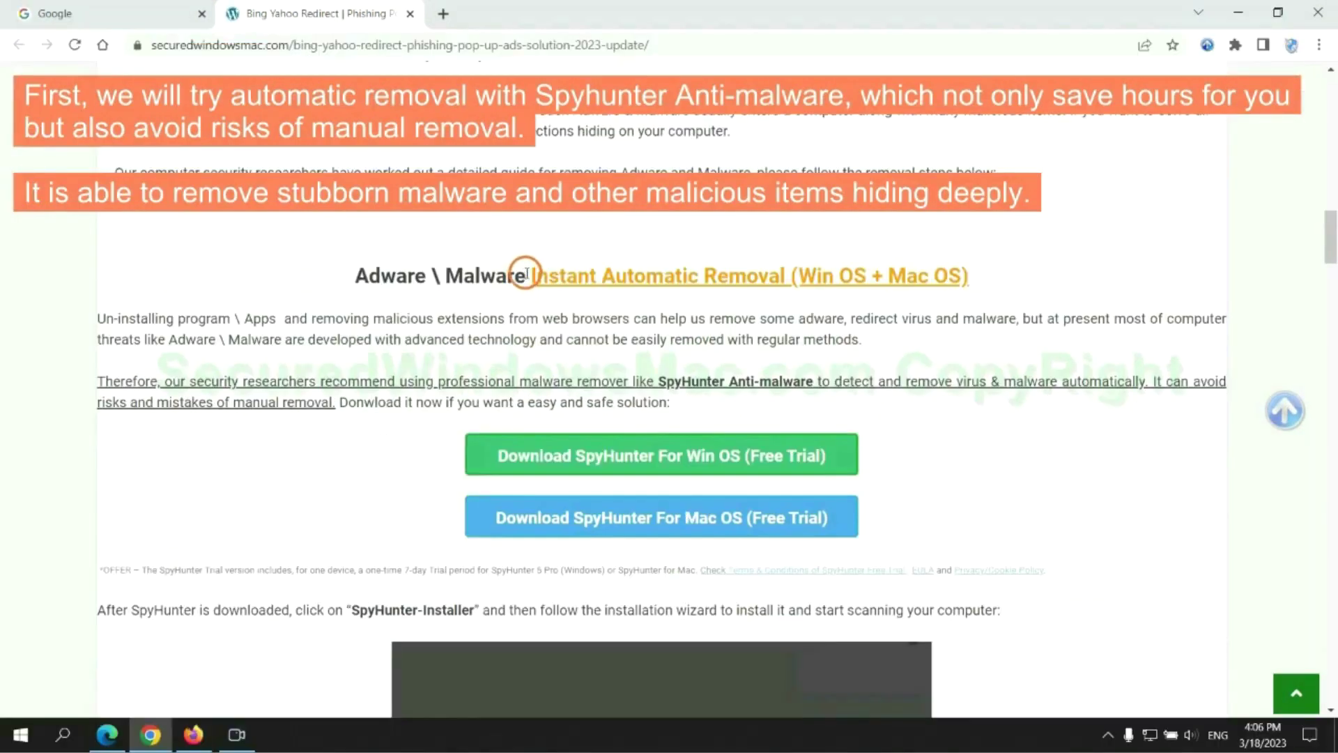
{"action": "left_click_drag", "start_coordinate": [528, 273], "coordinate": [785, 275]}
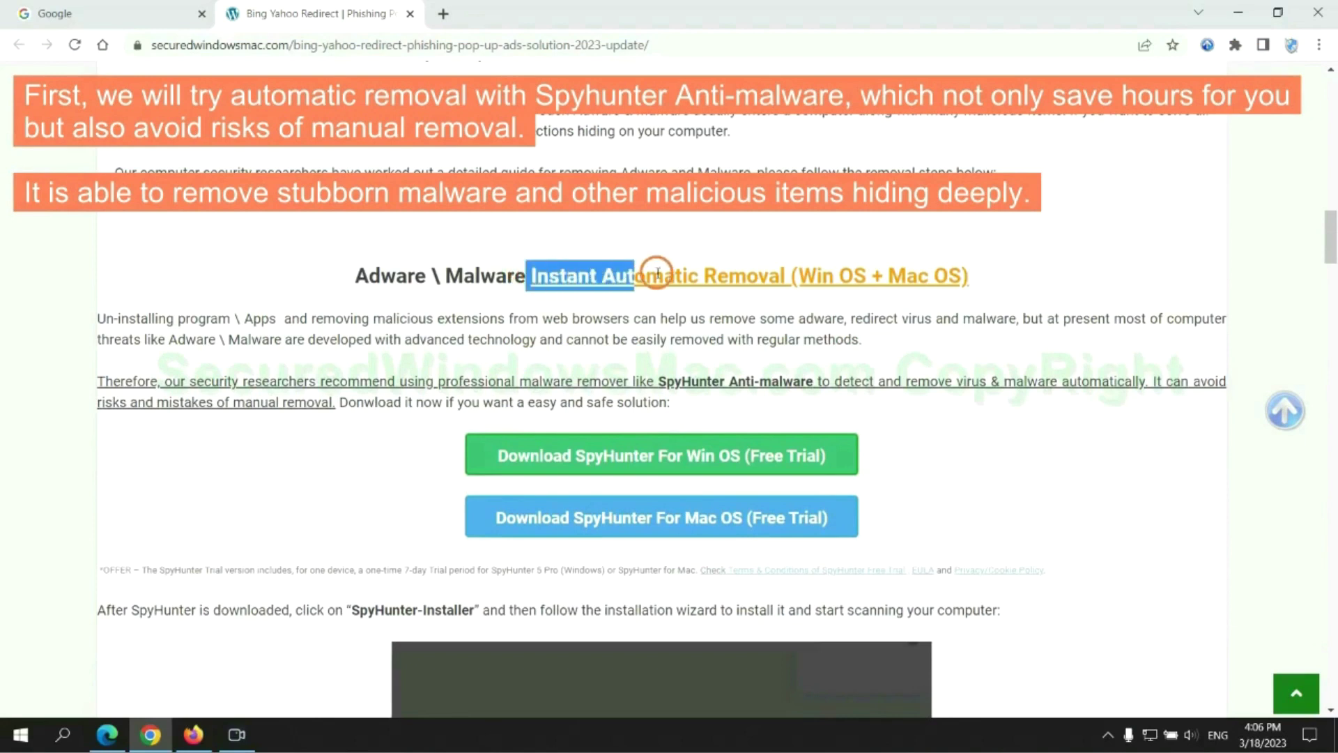
{"action": "left_click", "coordinate": [667, 236]}
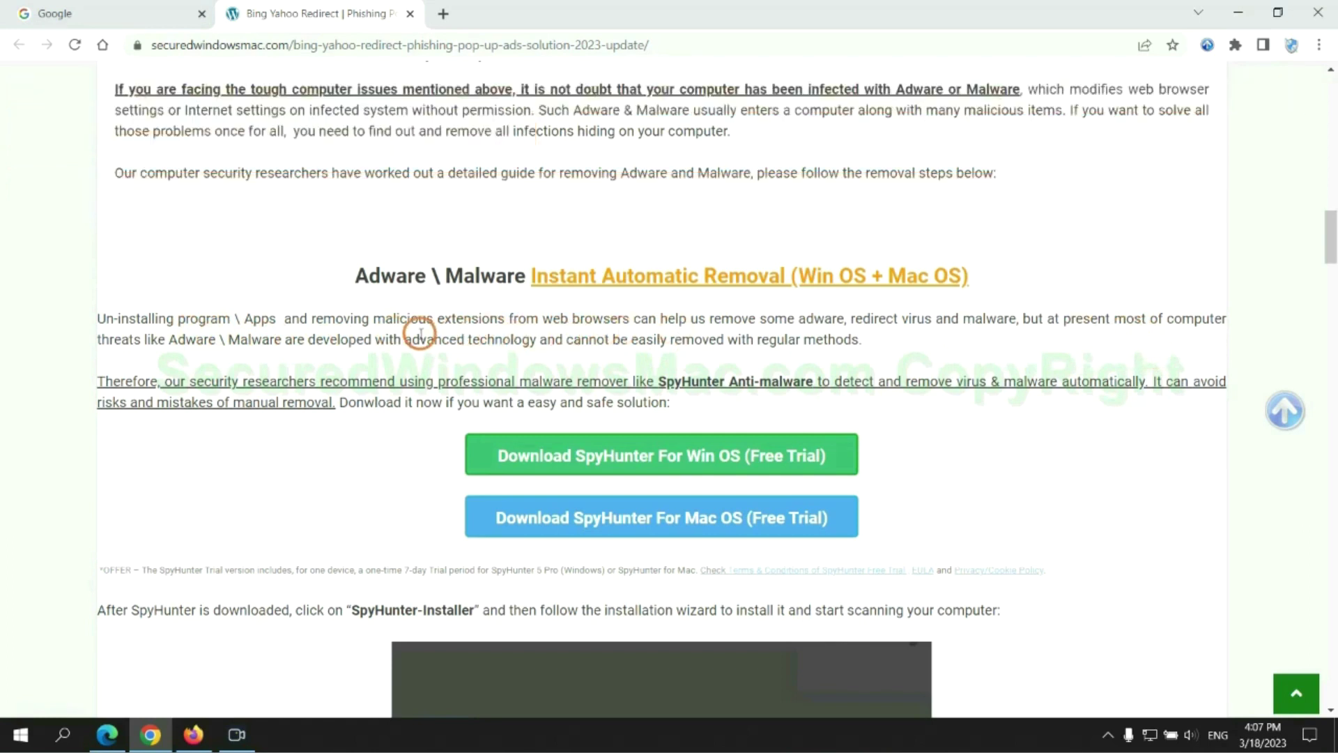
{"action": "scroll", "coordinate": [664, 379], "scroll_direction": "down", "scroll_amount": 1}
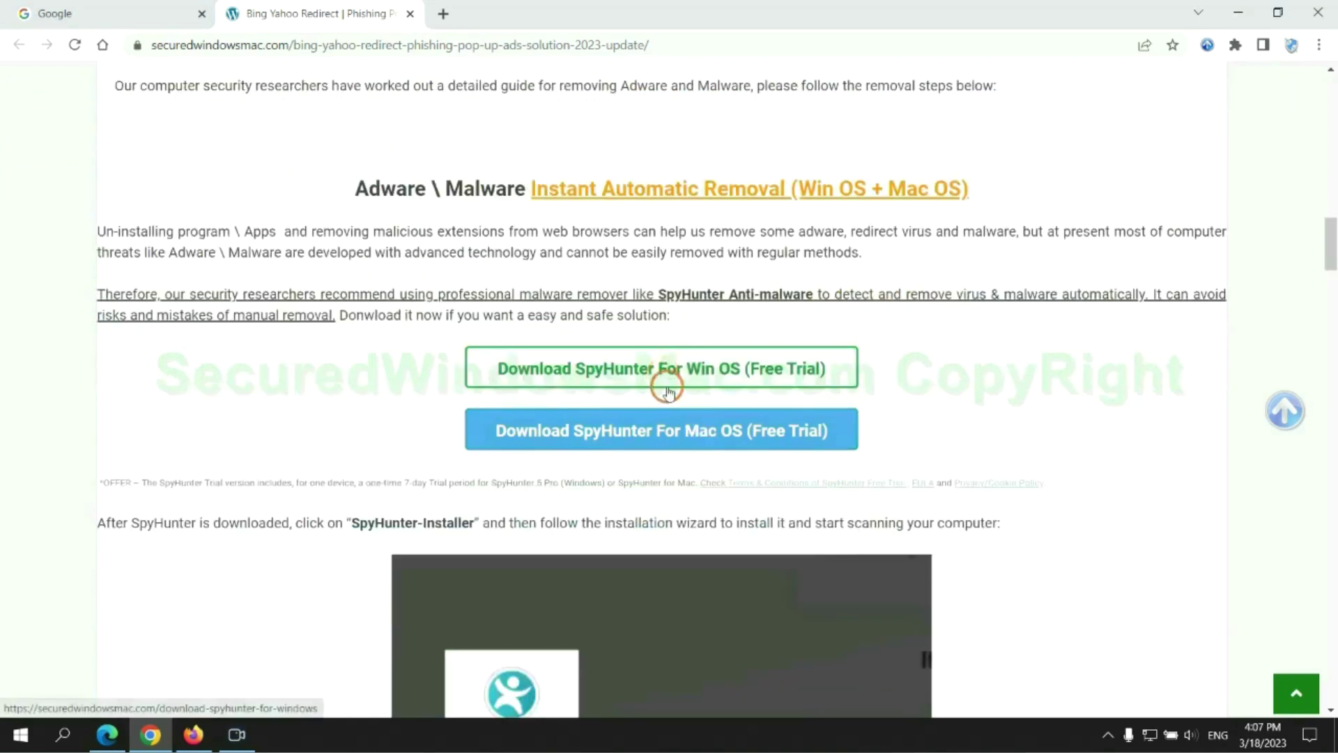
Keep the downloaded SpyHunter for Windows installer despite the warning and allow it to run.
{"action": "scroll", "coordinate": [675, 422], "scroll_direction": "down", "scroll_amount": 1}
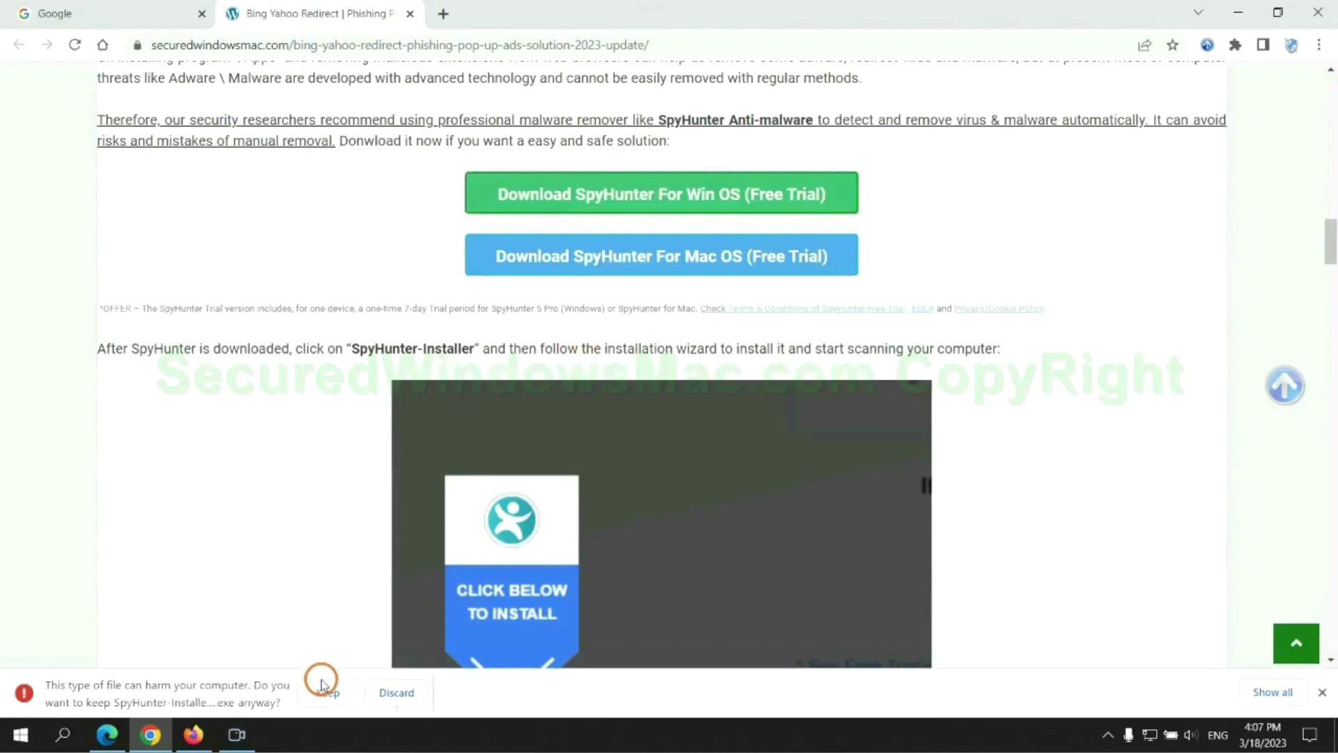
{"action": "left_click", "coordinate": [326, 690]}
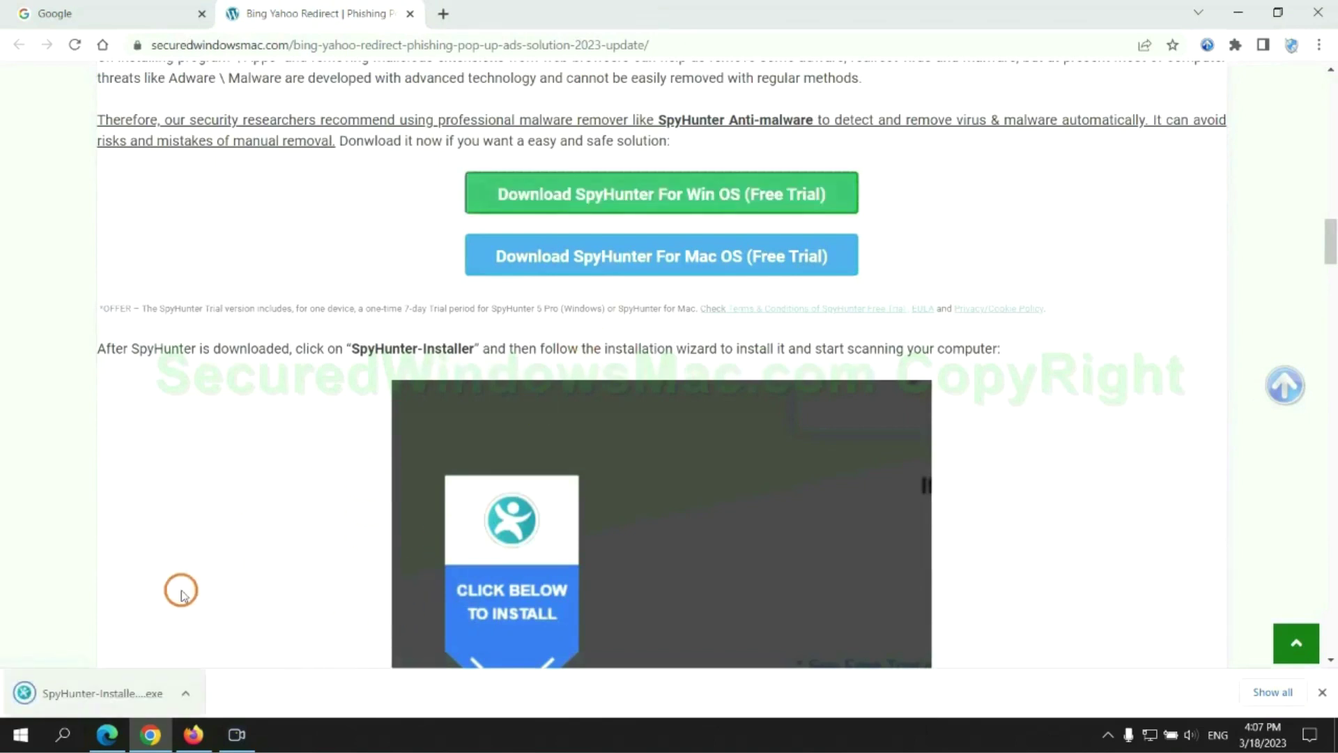
{"action": "left_click", "coordinate": [128, 693]}
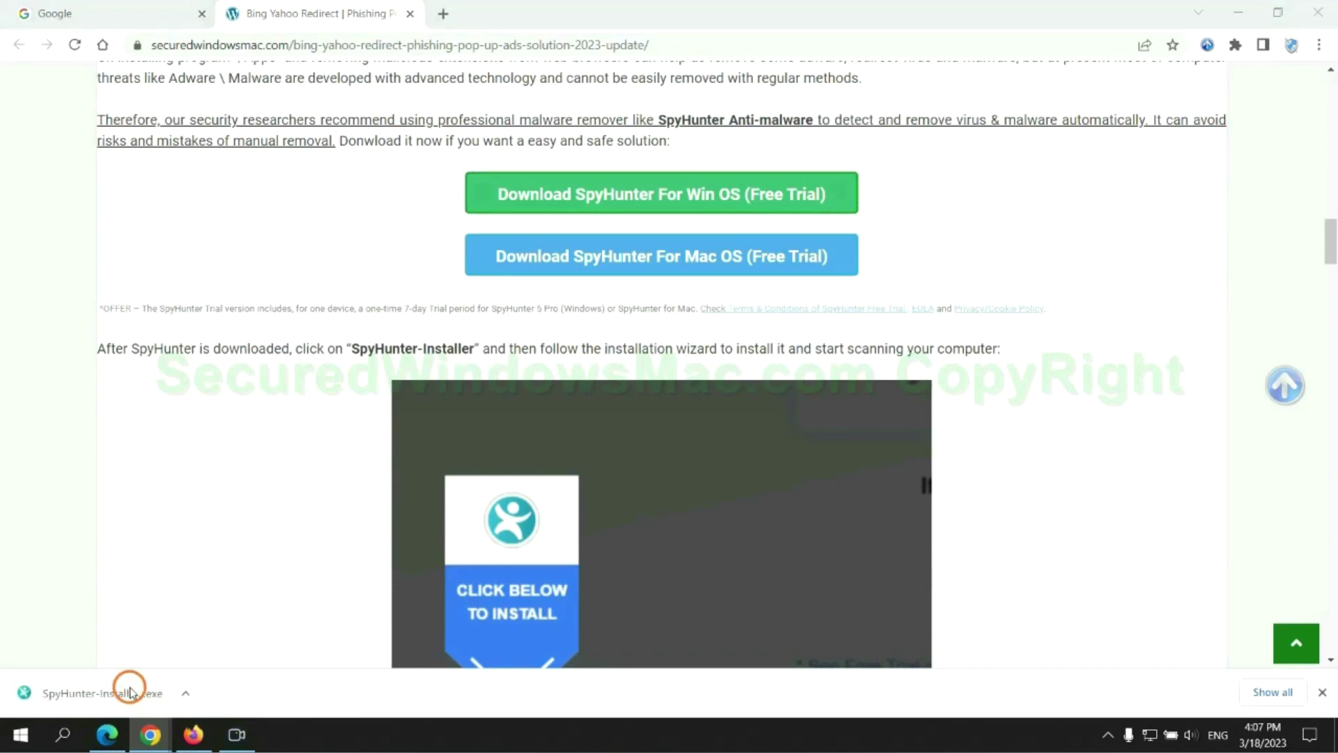
{"action": "left_click", "coordinate": [746, 496]}
{"action": "scroll", "coordinate": [650, 301], "scroll_direction": "down", "scroll_amount": 3}
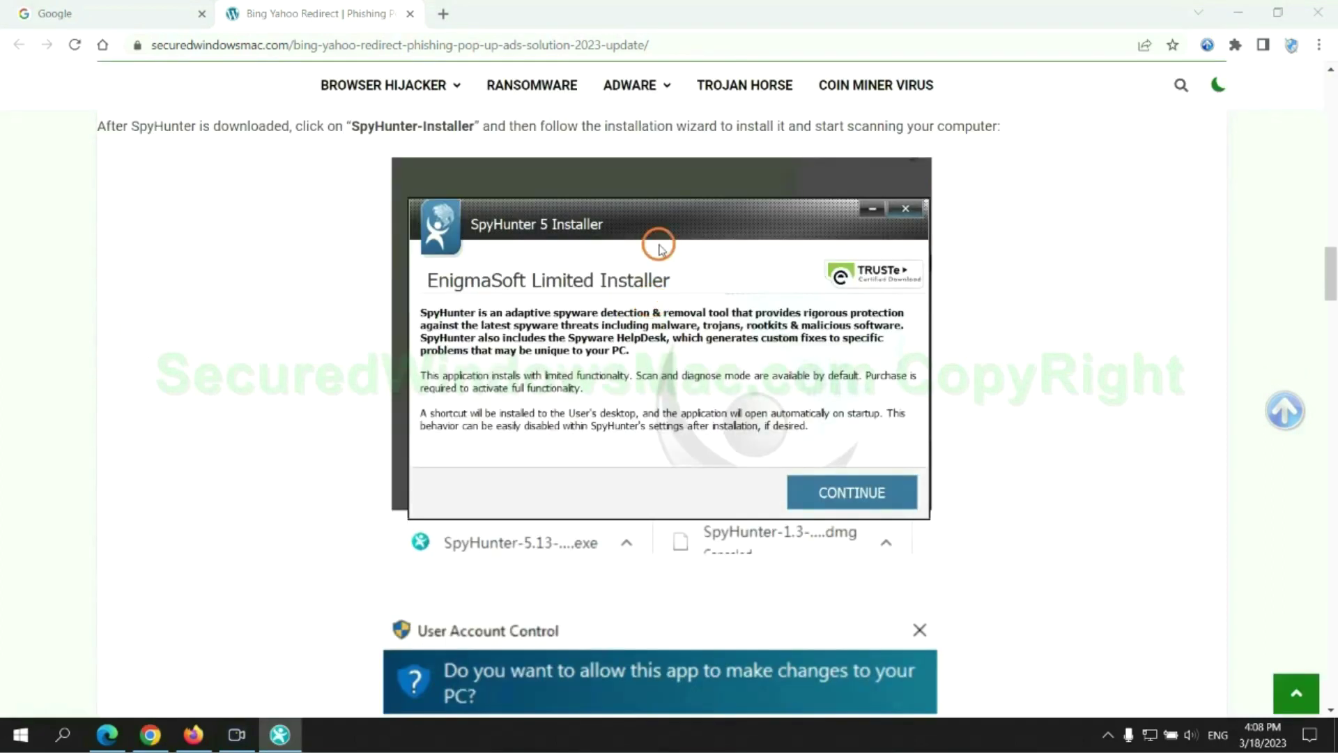
Accept SpyHunter 5's EULA, install and scan (703 issues found), then start the 7-day trial.
{"action": "left_click", "coordinate": [881, 494]}
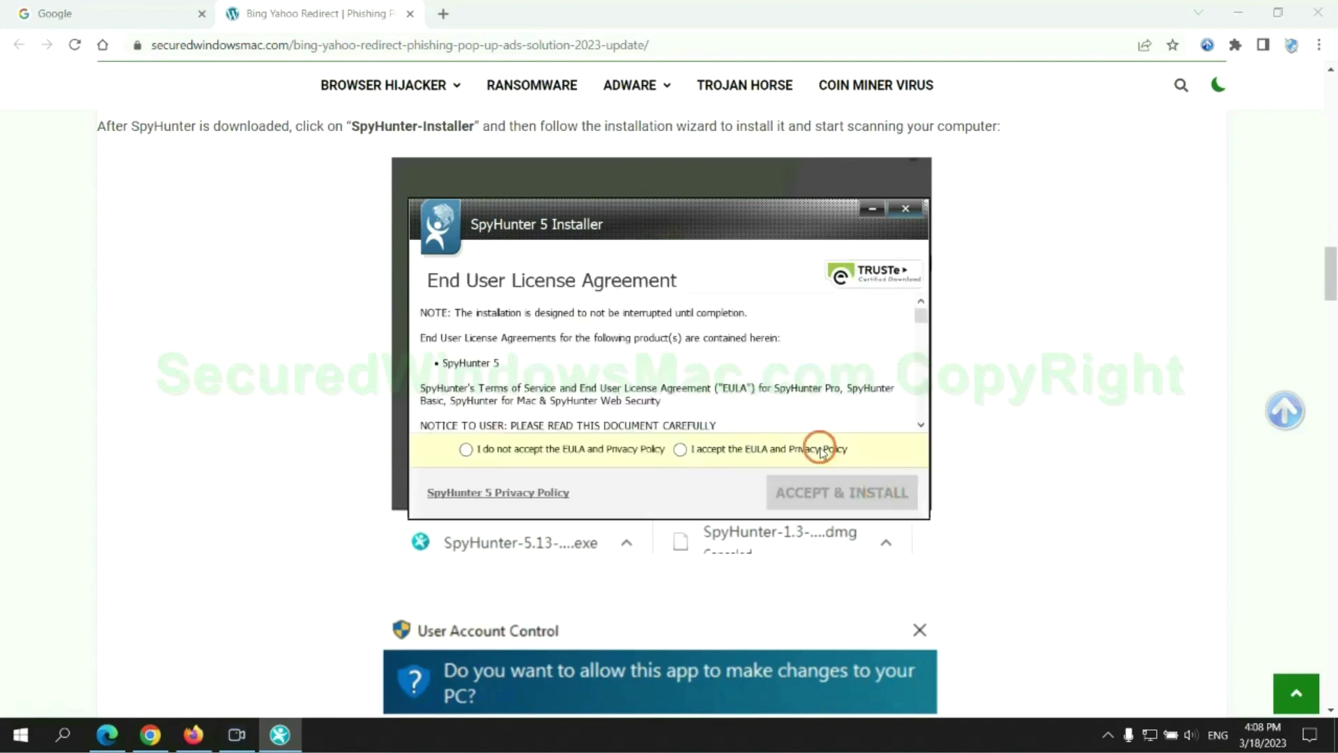
{"action": "left_click", "coordinate": [680, 450]}
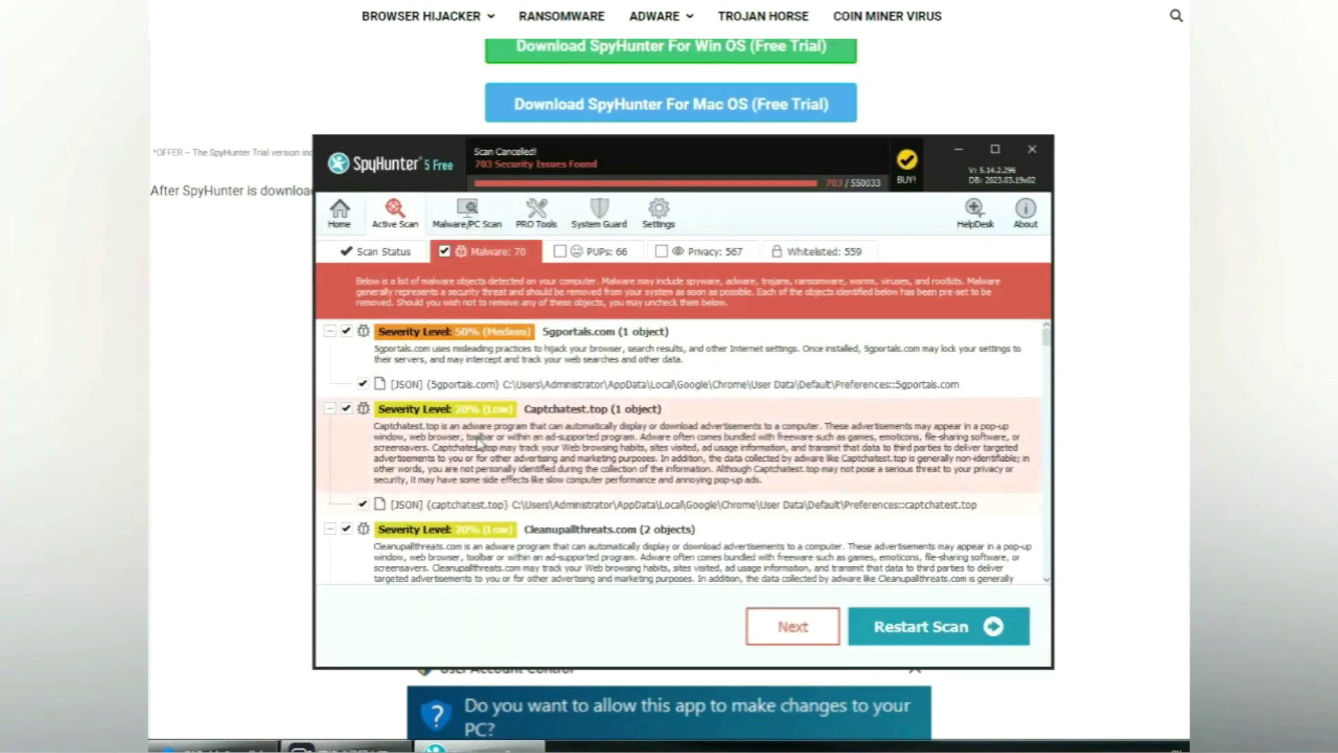
{"action": "left_click", "coordinate": [820, 633]}
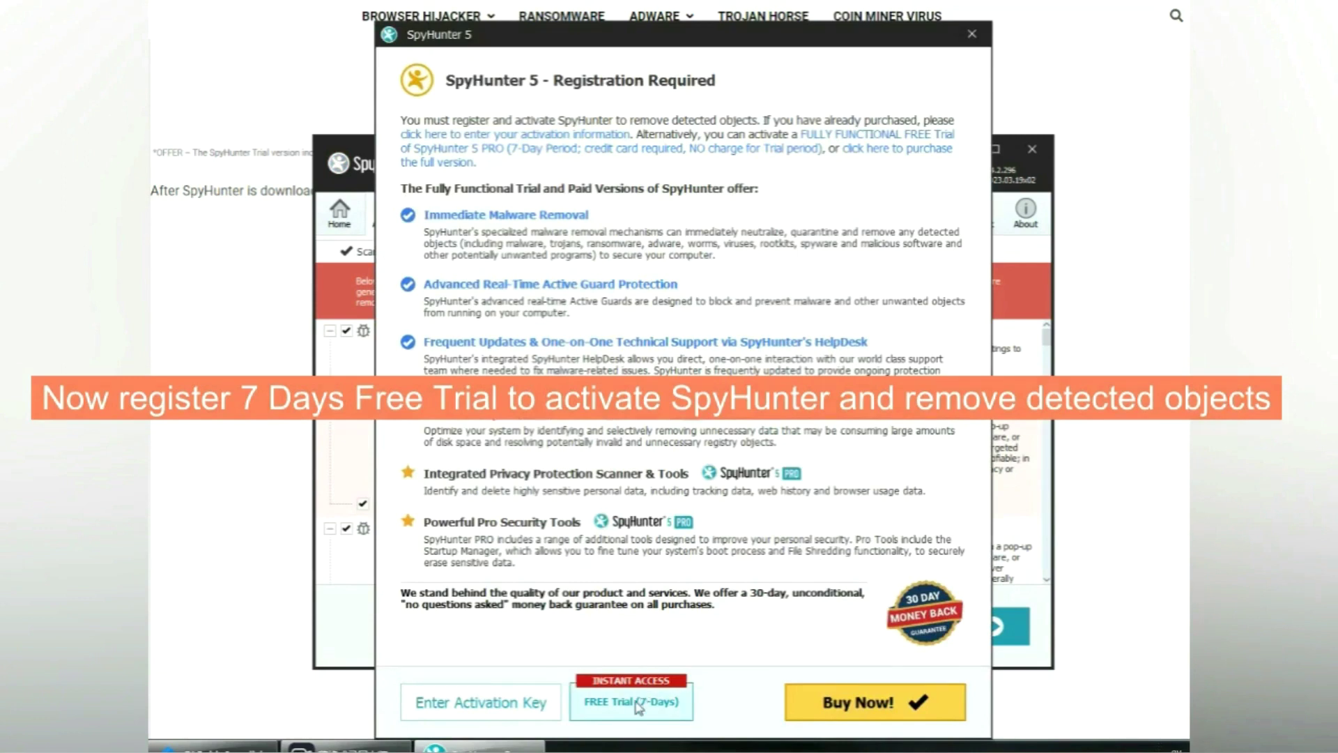
{"action": "left_click", "coordinate": [638, 707]}
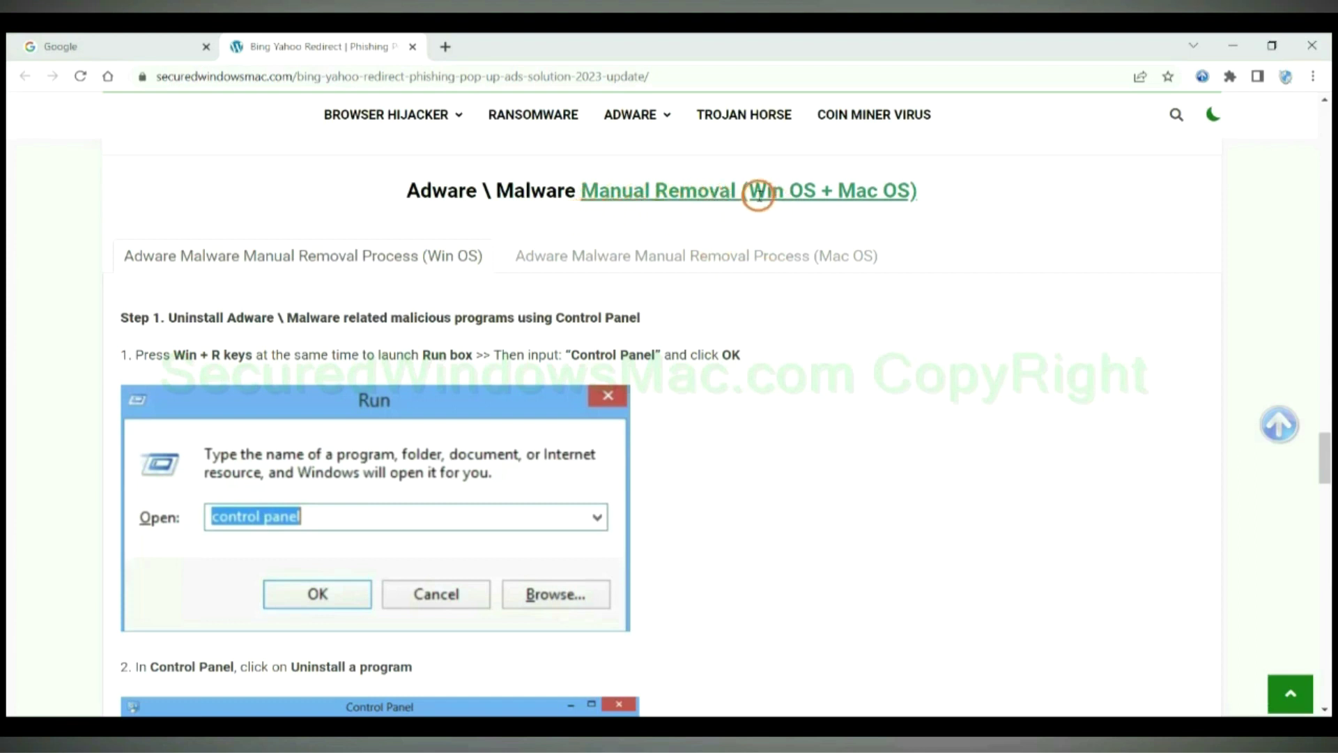
Preview the Mac OS tab, then reach Windows Step 1 on uninstalling via Control Panel.
{"action": "left_click_drag", "start_coordinate": [750, 192], "coordinate": [819, 192]}
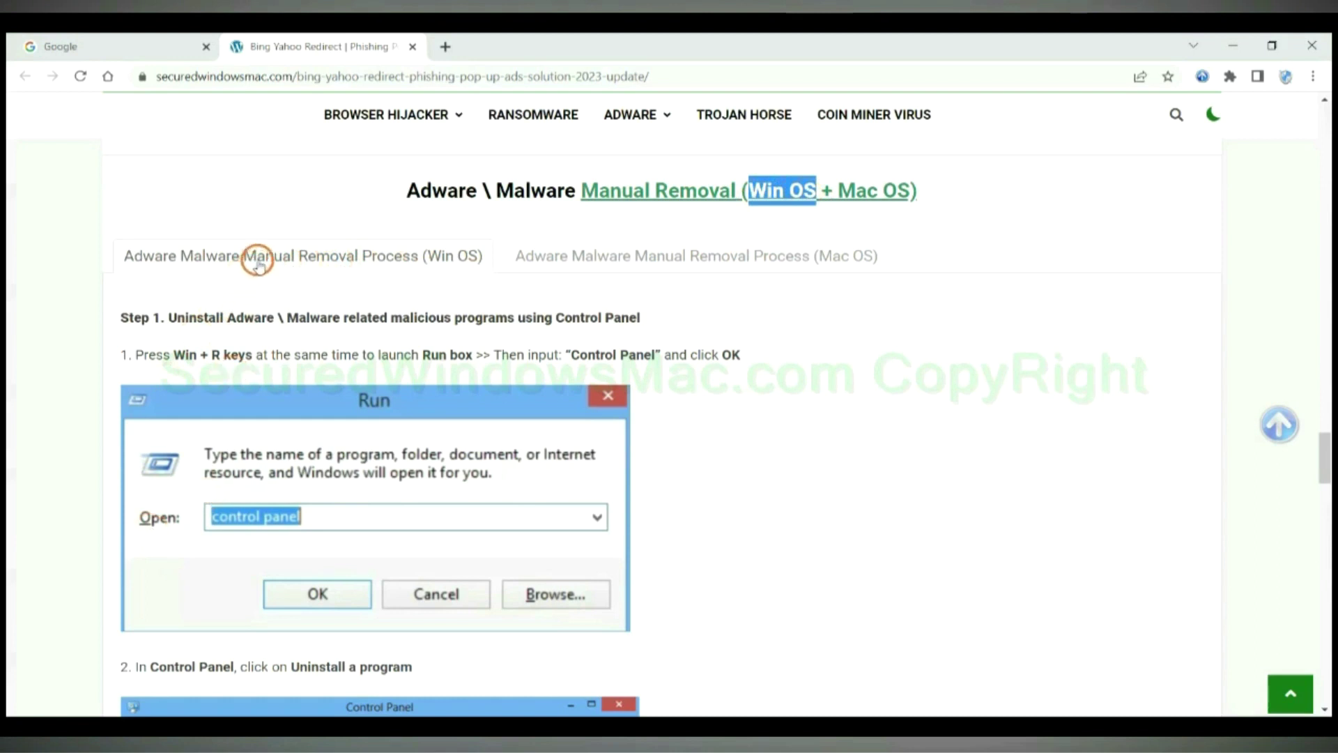
{"action": "left_click_drag", "start_coordinate": [838, 191], "coordinate": [910, 190]}
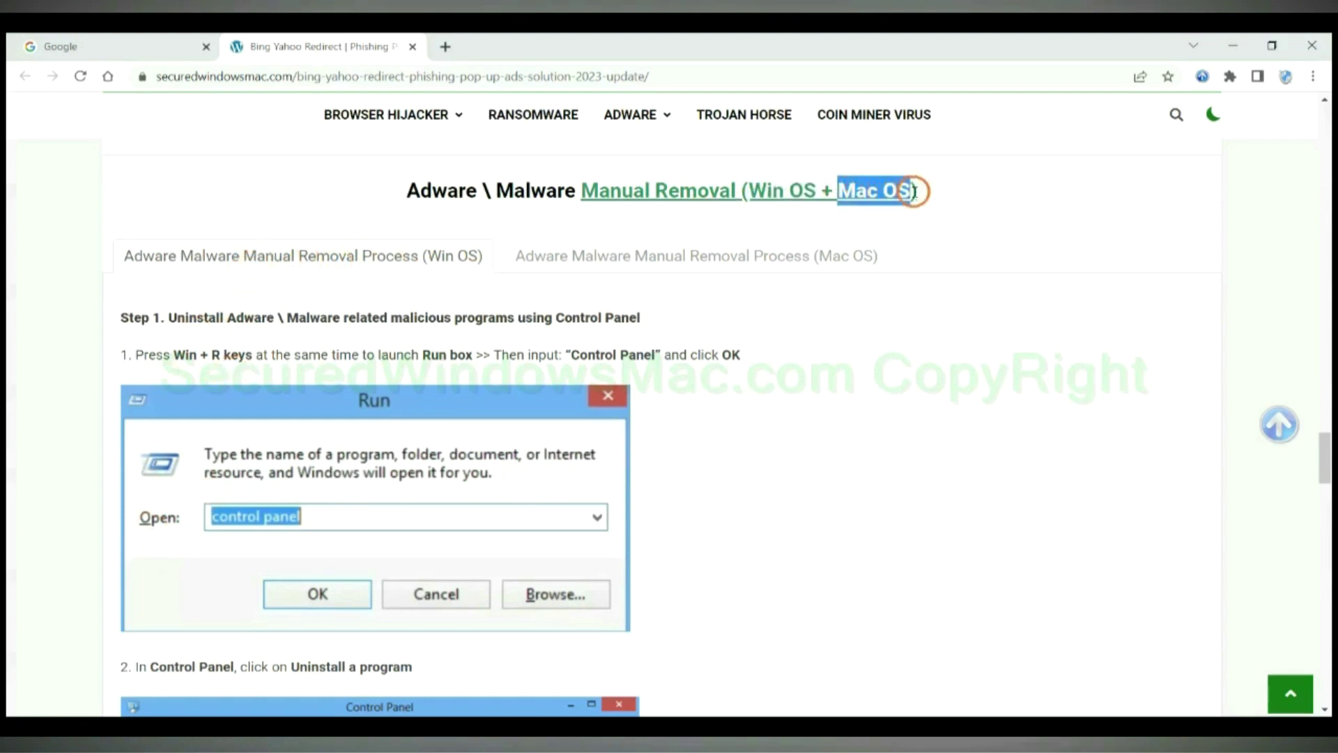
{"action": "left_click", "coordinate": [687, 254]}
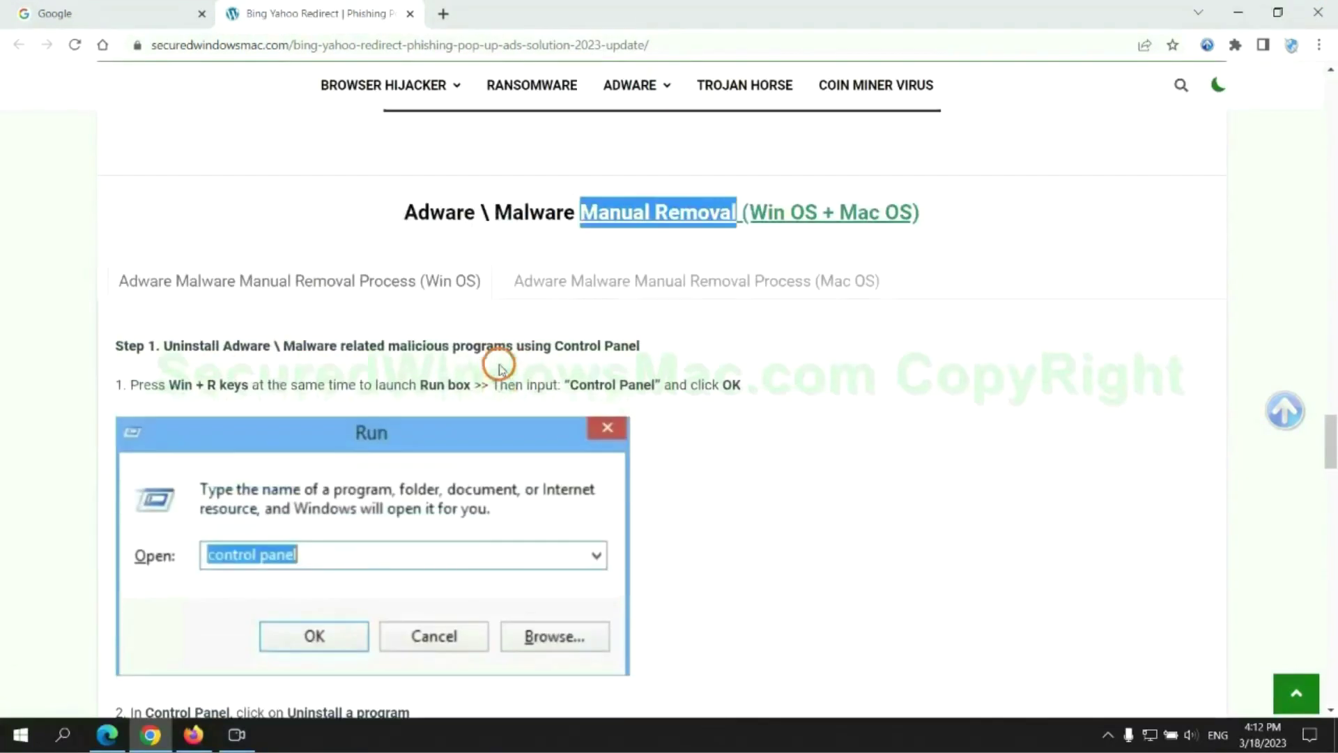
{"action": "scroll", "coordinate": [500, 368], "scroll_direction": "up", "scroll_amount": 1}
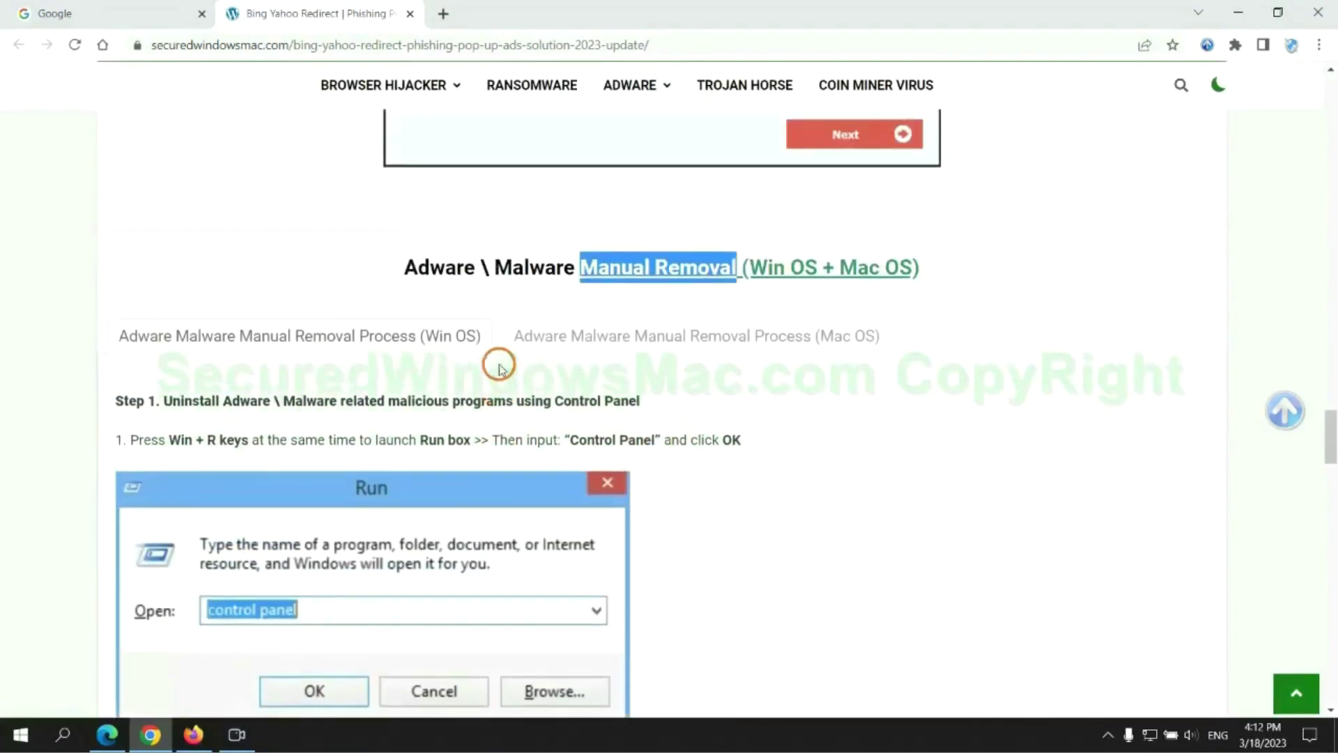
{"action": "scroll", "coordinate": [418, 342], "scroll_direction": "down", "scroll_amount": 3}
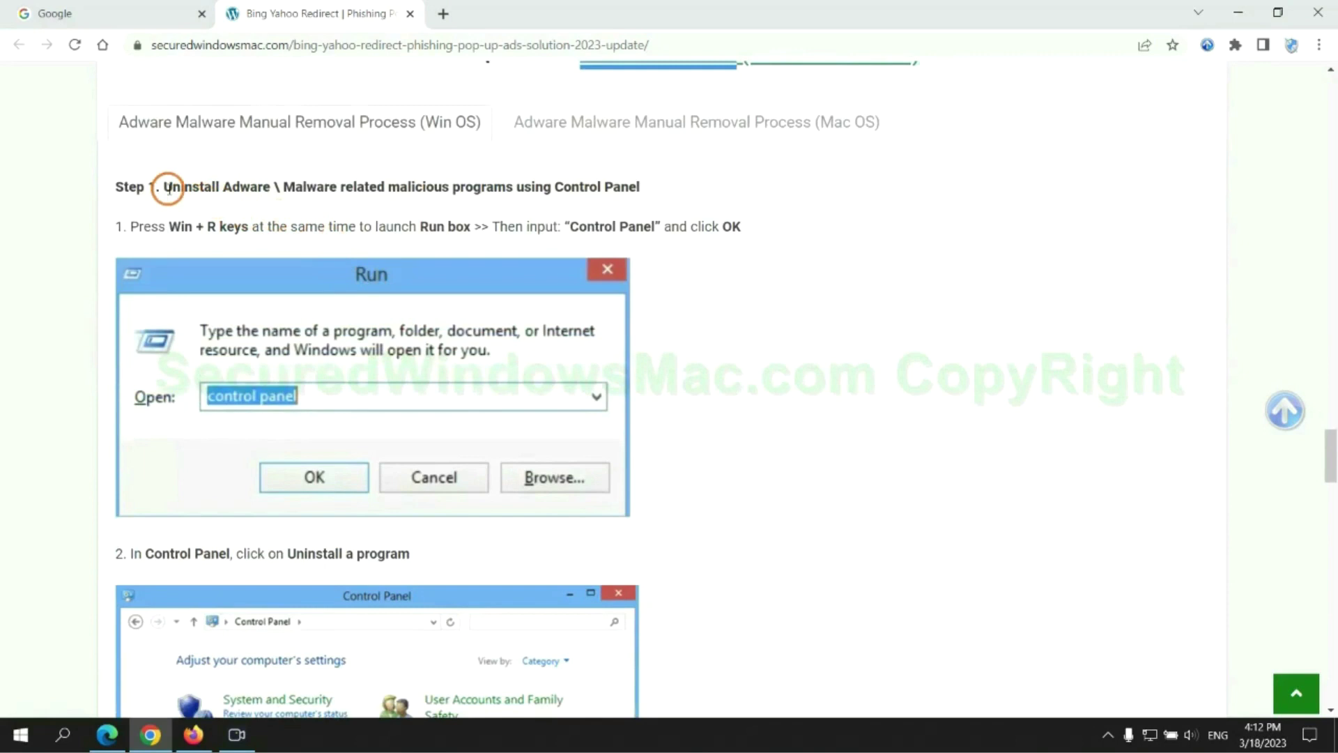
{"action": "left_click_drag", "start_coordinate": [182, 188], "coordinate": [514, 193]}
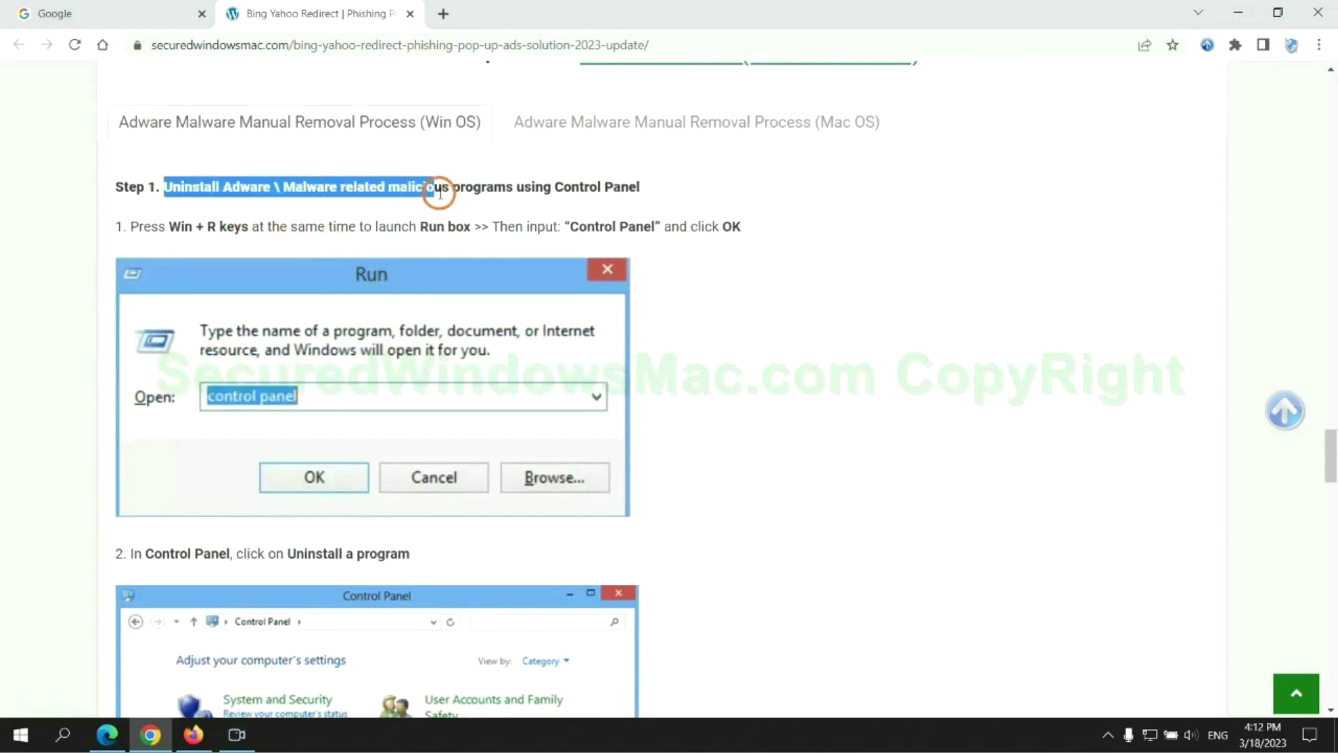
{"action": "left_click", "coordinate": [885, 270]}
{"action": "scroll", "coordinate": [834, 272], "scroll_direction": "down", "scroll_amount": 3}
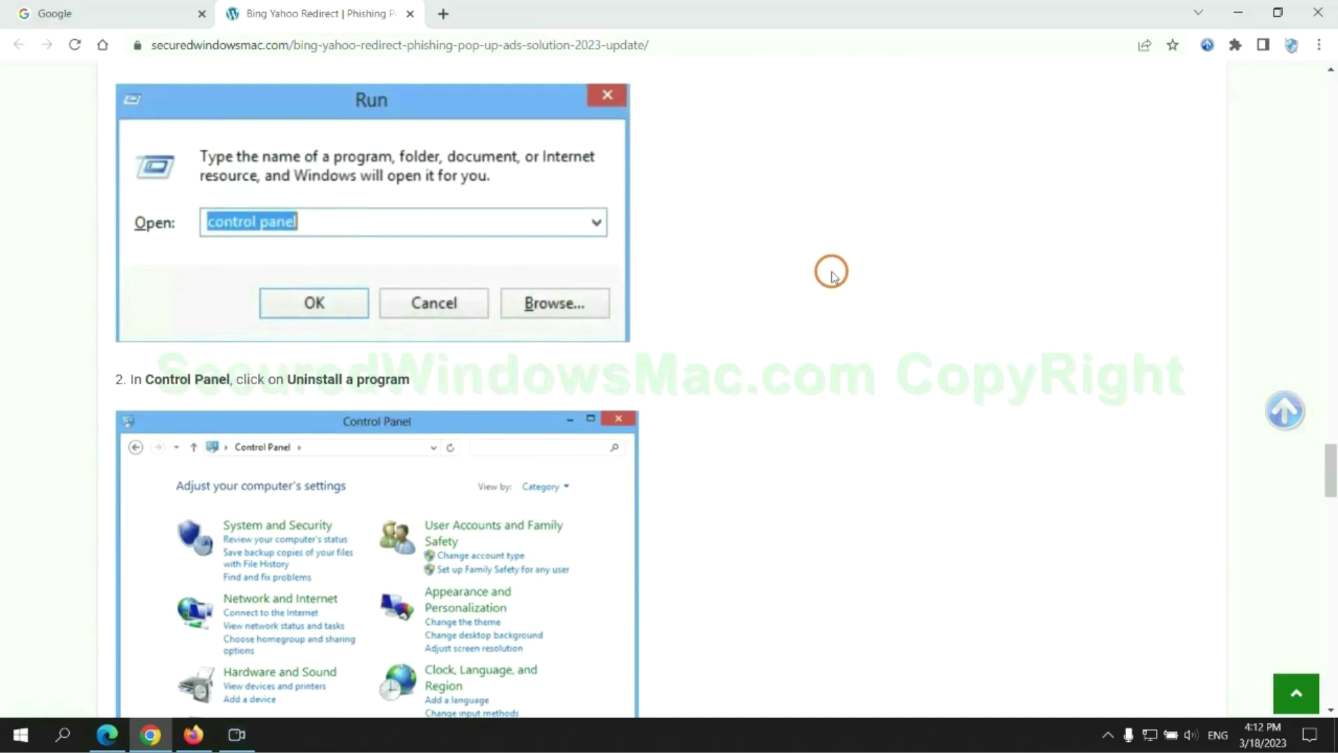
{"action": "key", "text": "super+r"}
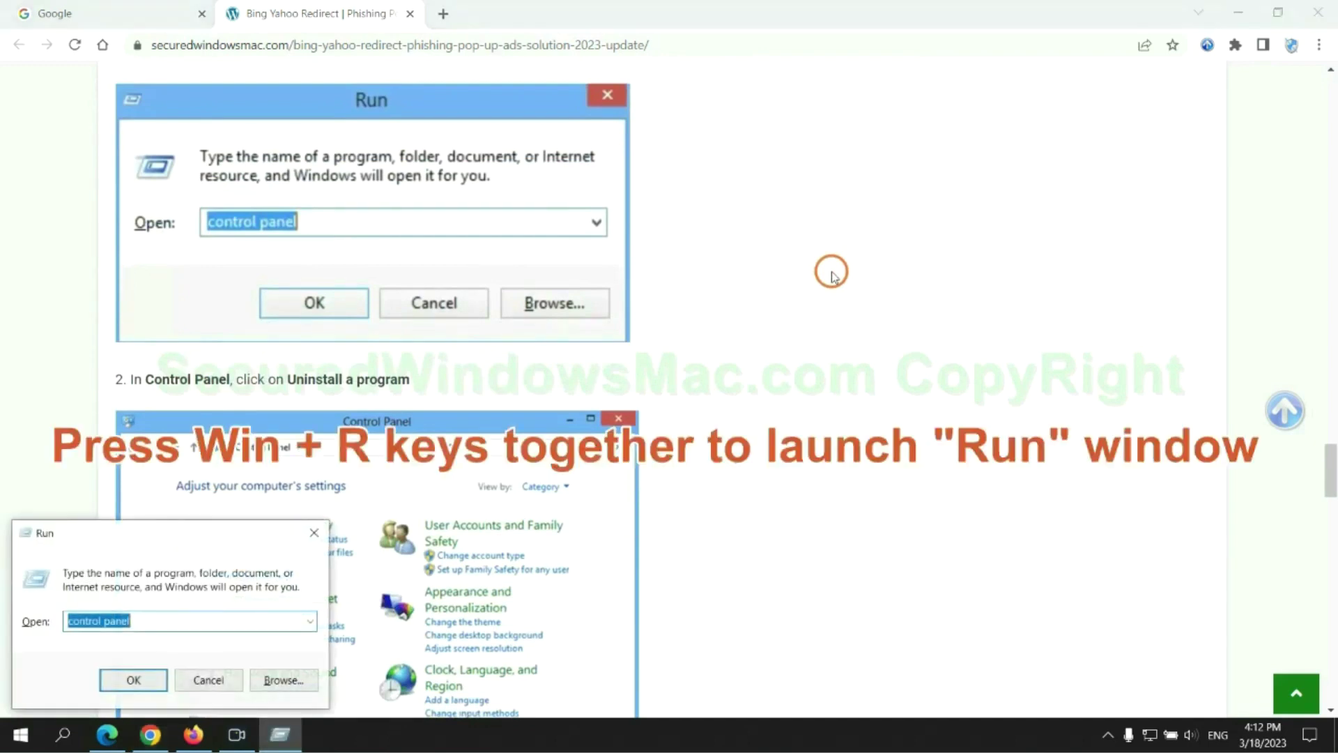
{"action": "type", "text": "control"}
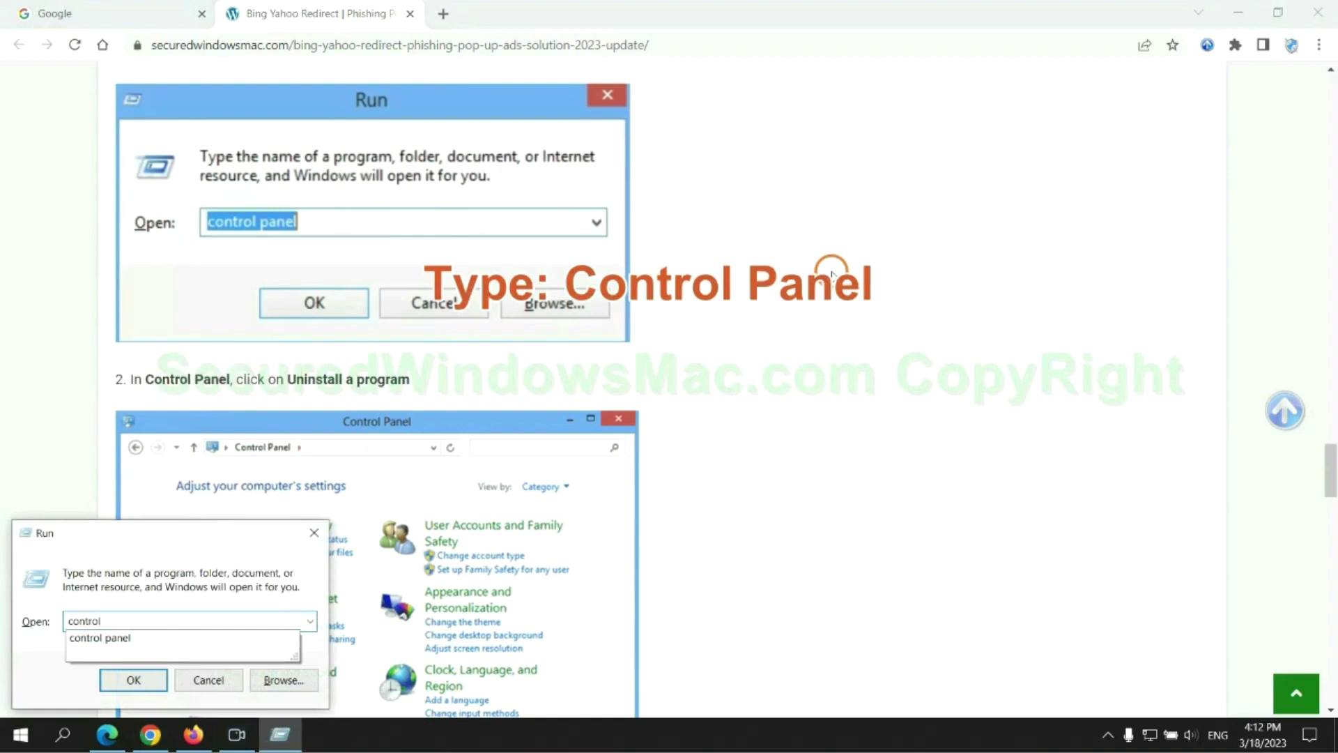
{"action": "type", "text": "l"}
{"action": "key", "text": "Return"}
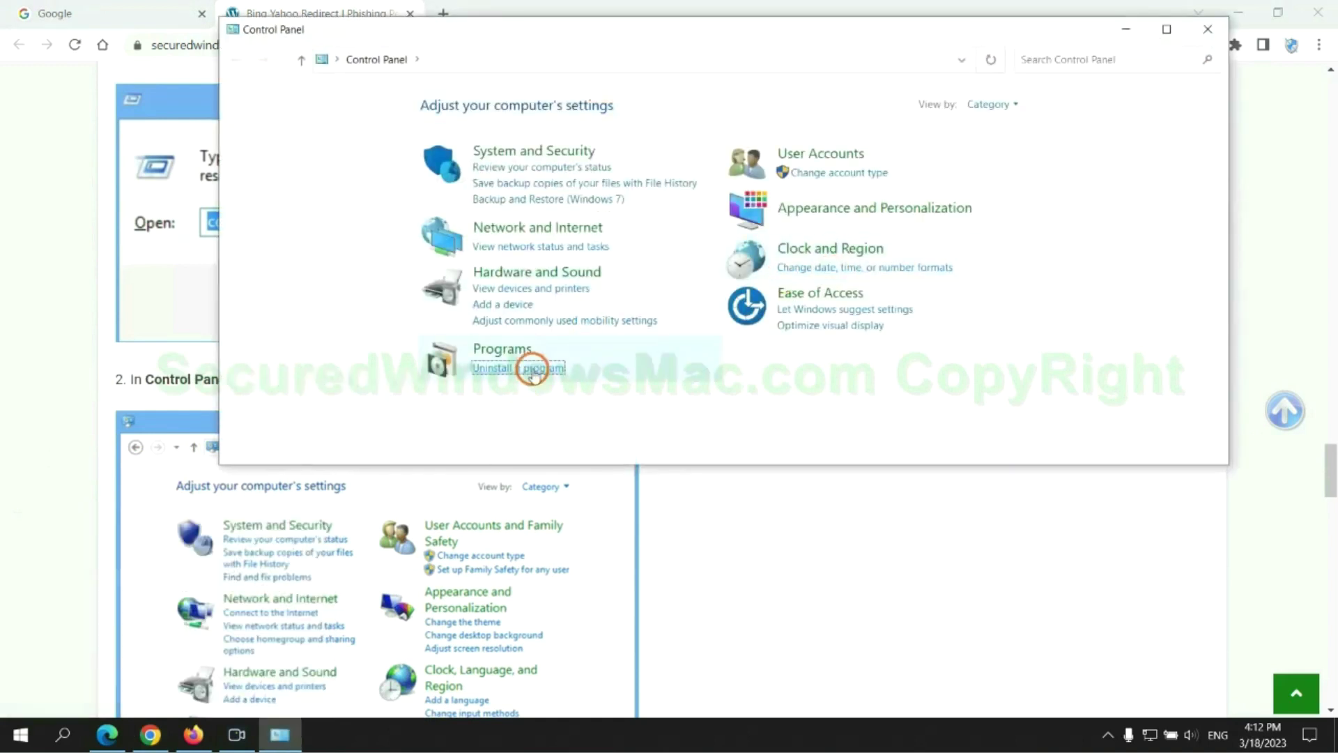
{"action": "left_click", "coordinate": [531, 369]}
{"action": "right_click", "coordinate": [454, 248]}
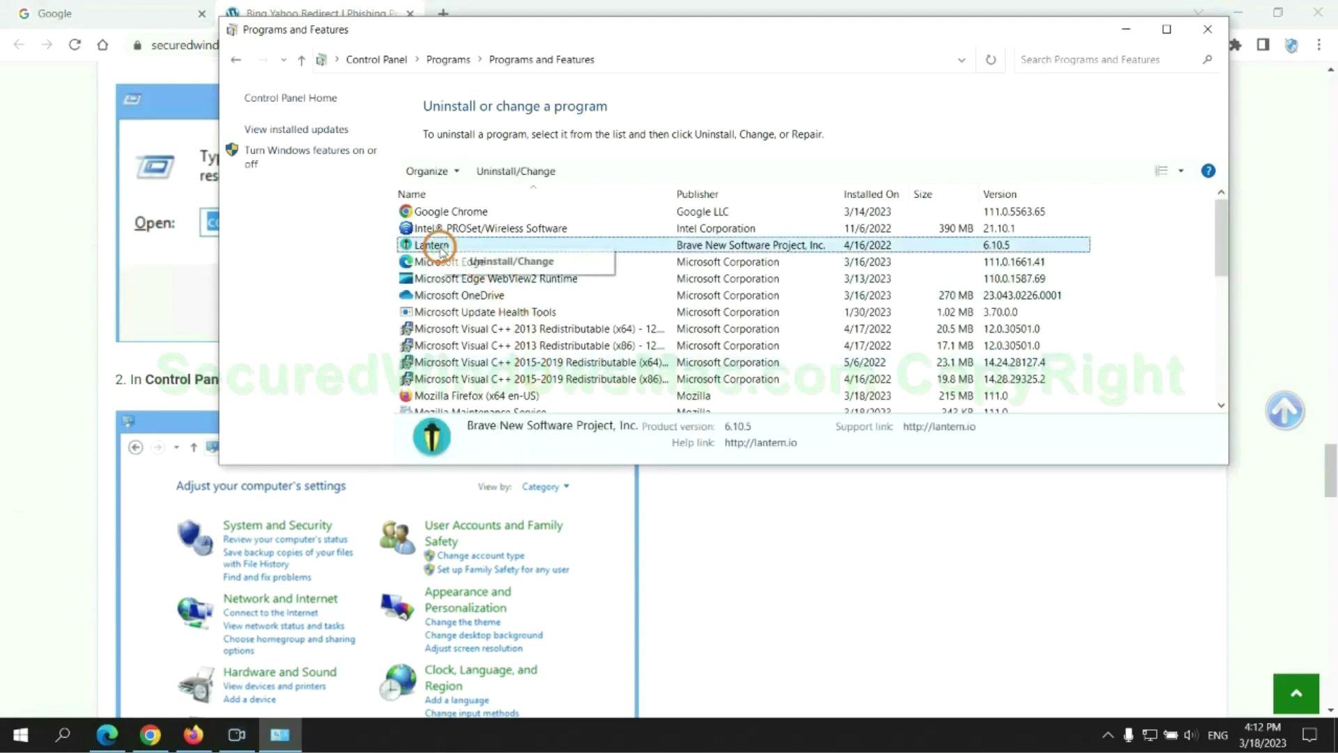
{"action": "left_click", "coordinate": [1208, 31]}
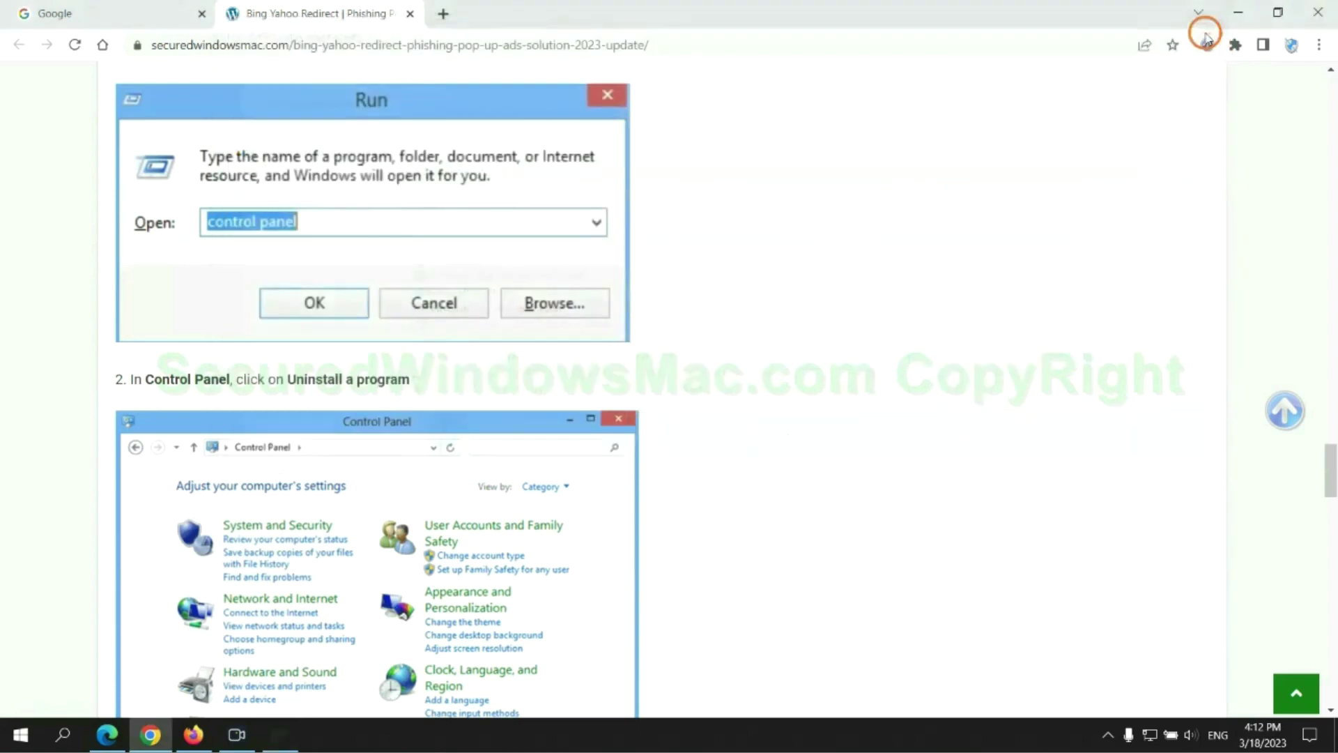
Read Step 2's malicious-extension instructions, then switch to Microsoft Edge.
{"action": "scroll", "coordinate": [393, 447], "scroll_direction": "down", "scroll_amount": 9}
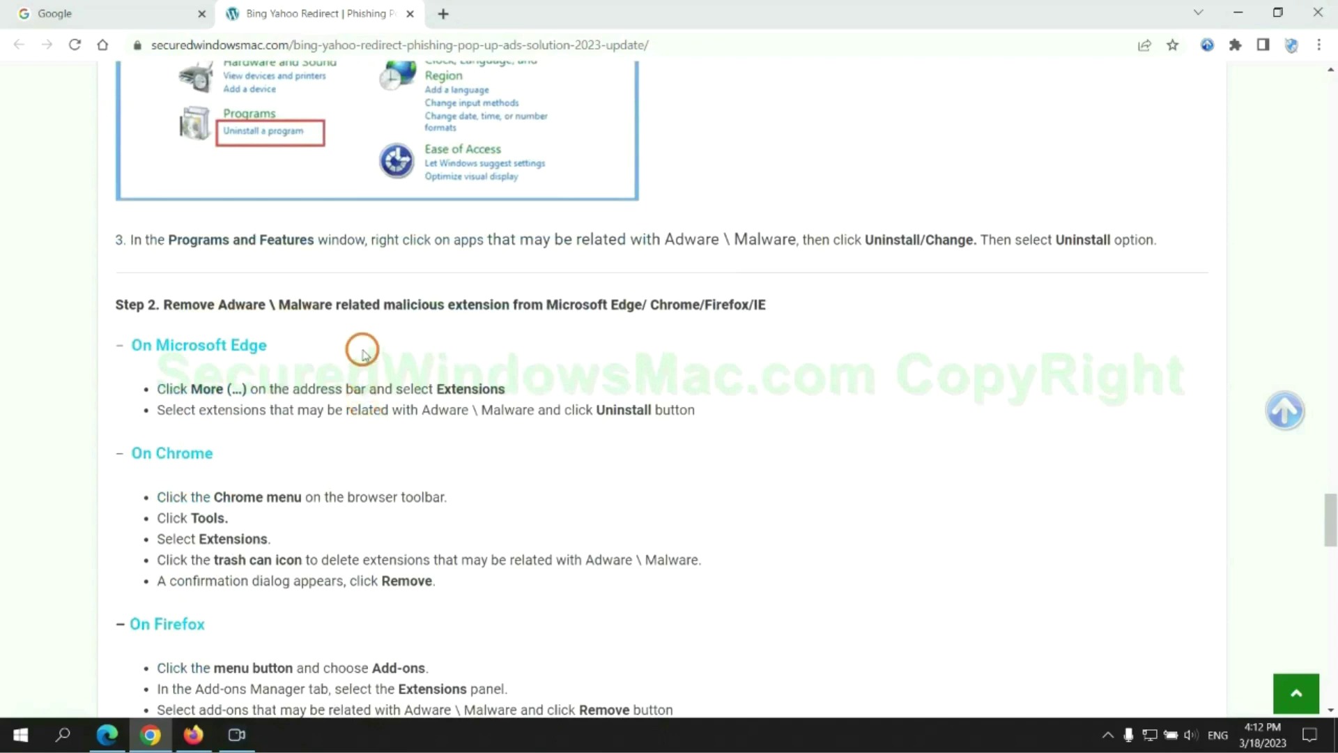
{"action": "left_click_drag", "start_coordinate": [382, 304], "coordinate": [513, 305]}
{"action": "left_click", "coordinate": [538, 335]}
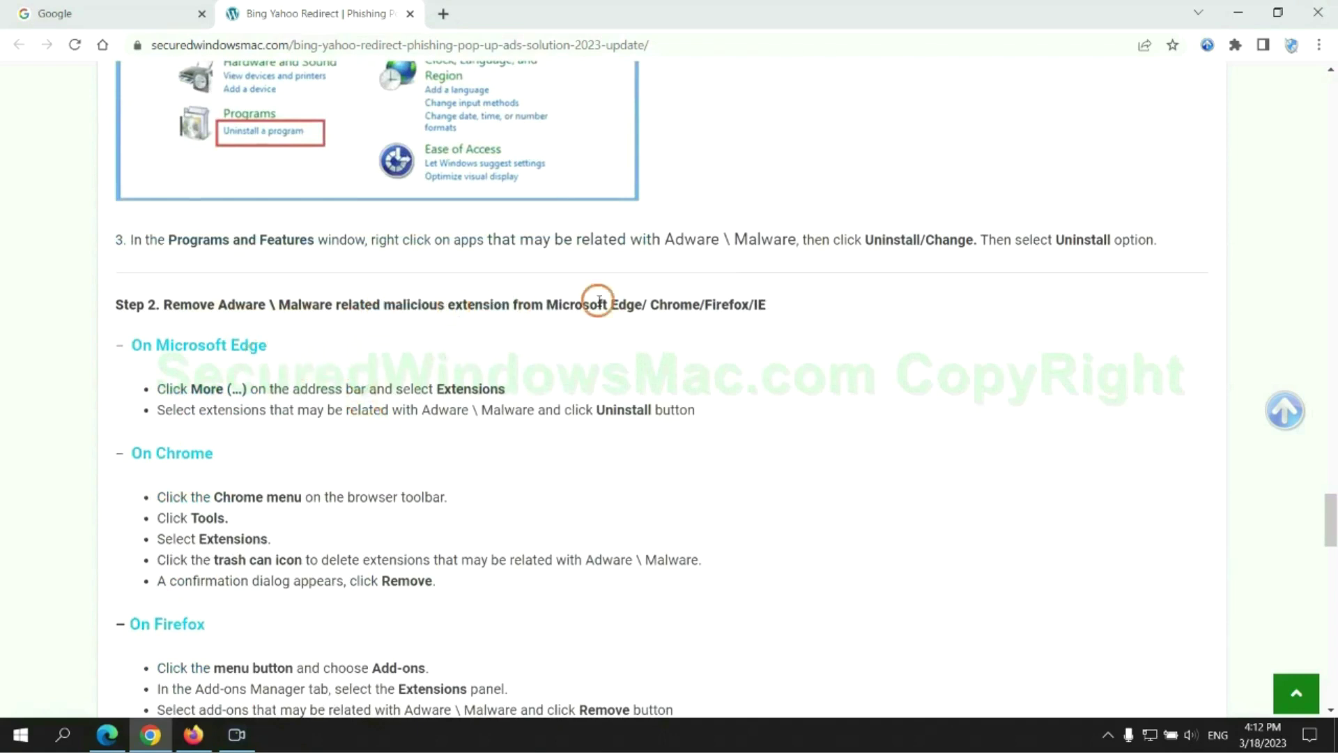
{"action": "left_click", "coordinate": [107, 732]}
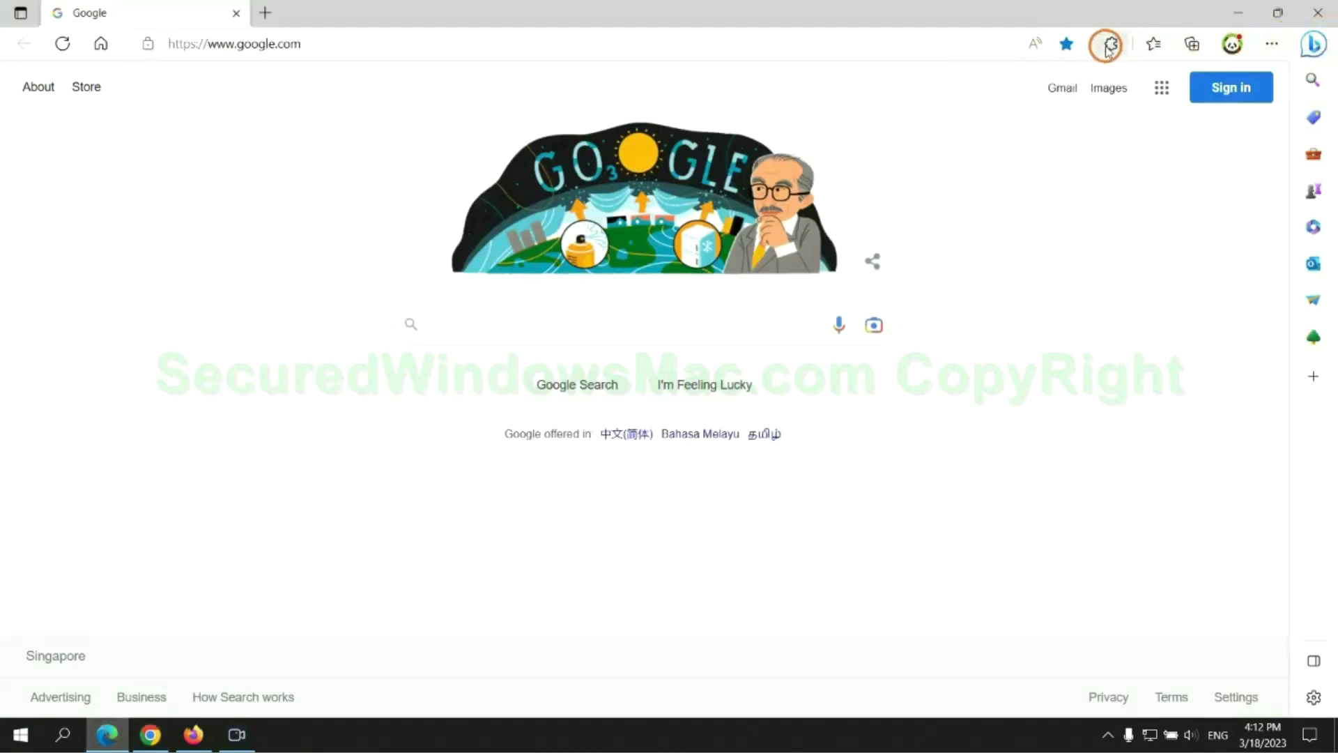
Remove McAfee WebAdvisor on Edge's Manage extensions page and close that tab.
{"action": "left_click", "coordinate": [1109, 46]}
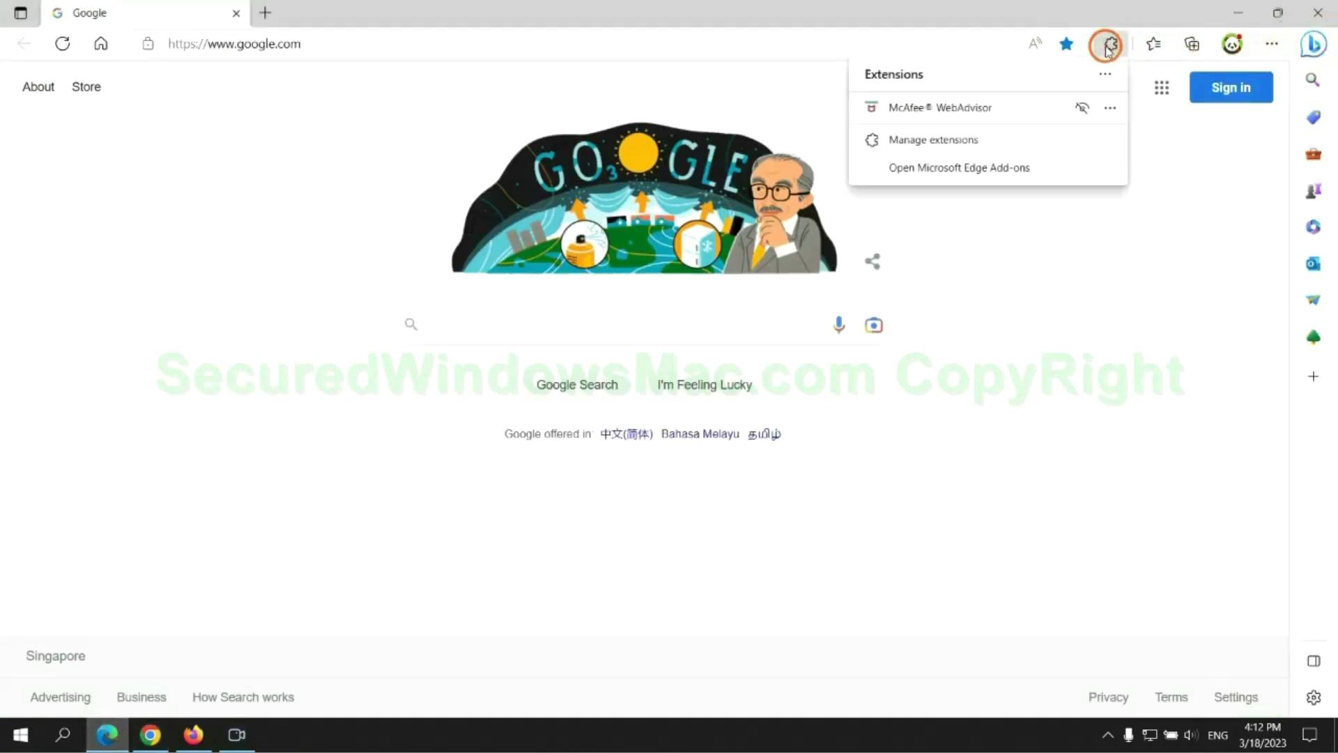
{"action": "left_click", "coordinate": [929, 140]}
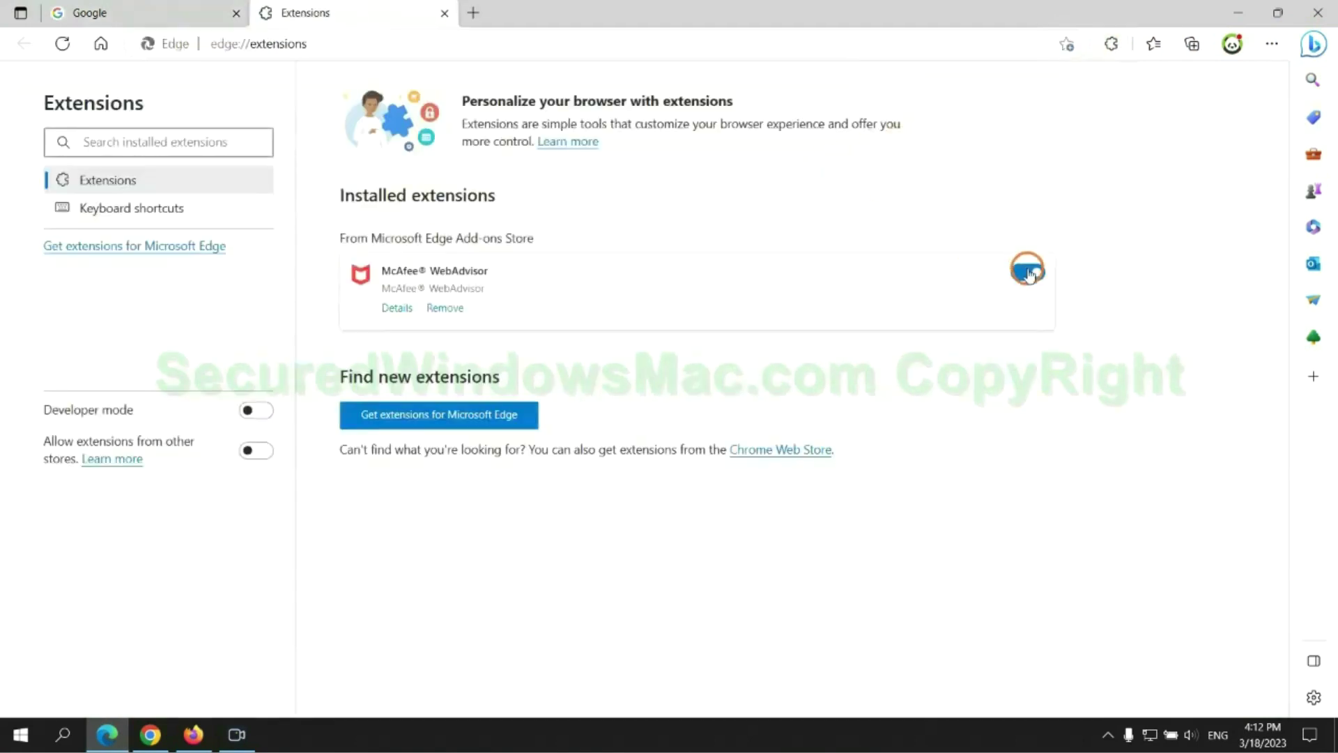
{"action": "left_click", "coordinate": [445, 308]}
{"action": "left_click", "coordinate": [962, 166]}
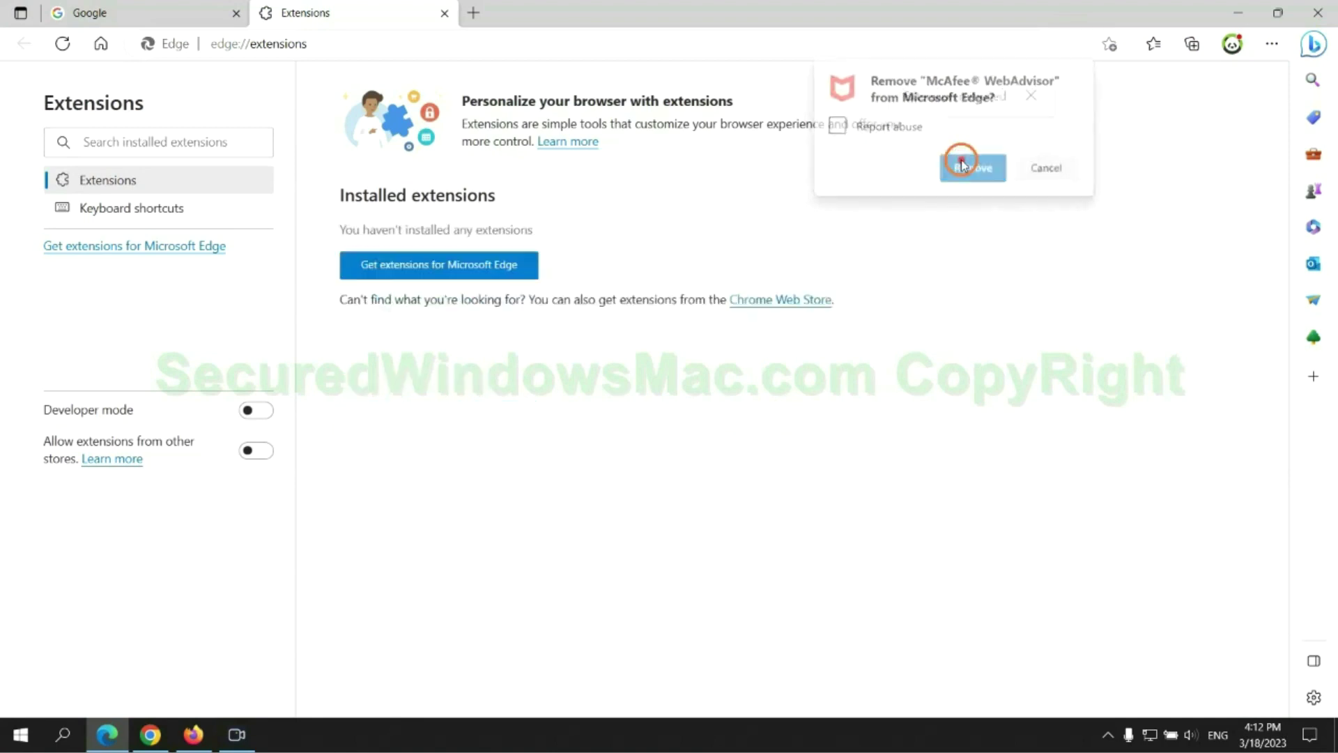
{"action": "left_click", "coordinate": [444, 13]}
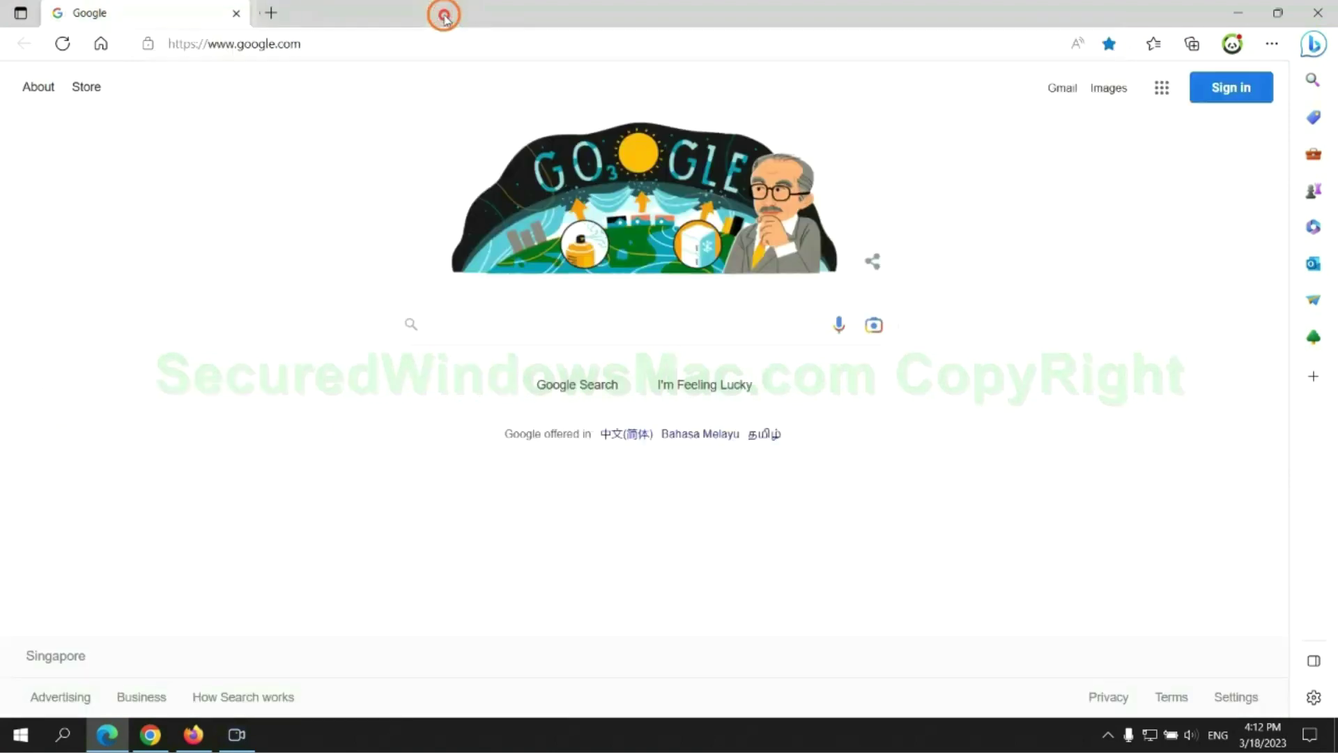
Back in Chrome, remove the Ecosia extension, leaving only Scroll To Top installed.
{"action": "left_click", "coordinate": [165, 741]}
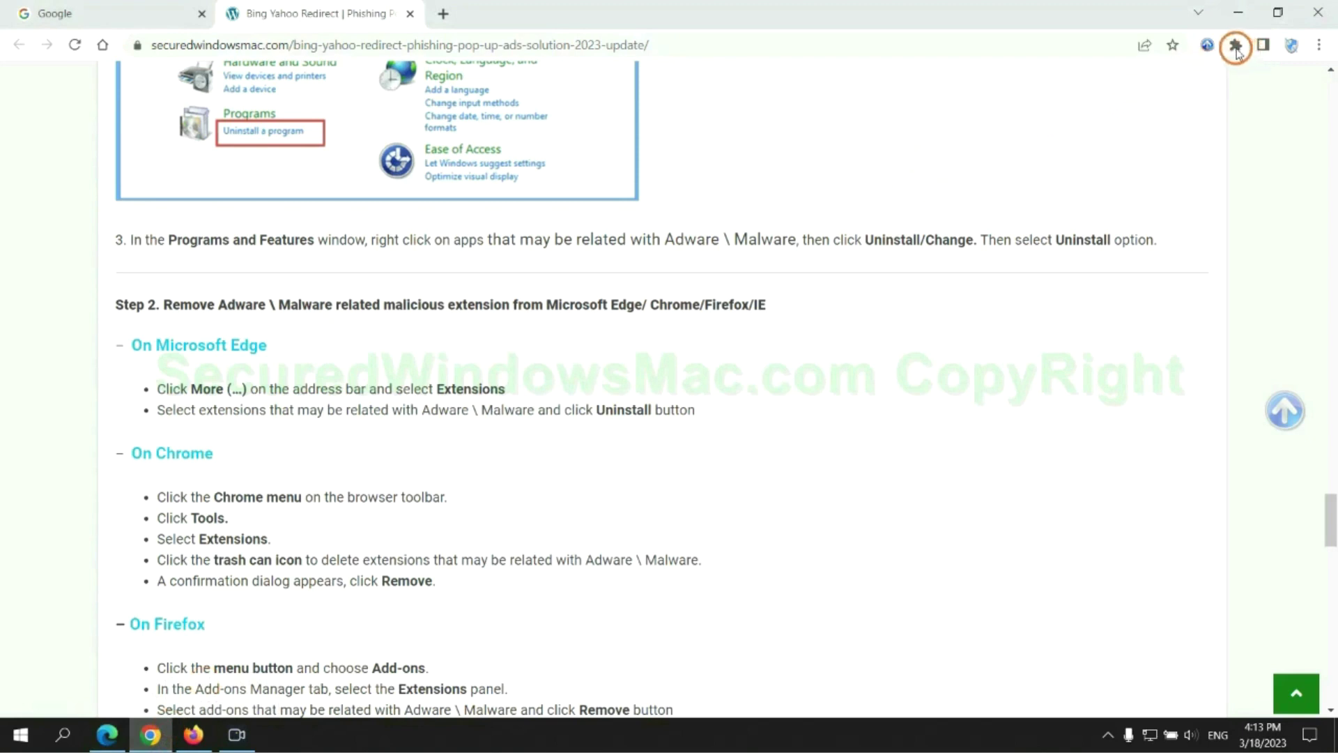
{"action": "left_click", "coordinate": [1235, 45]}
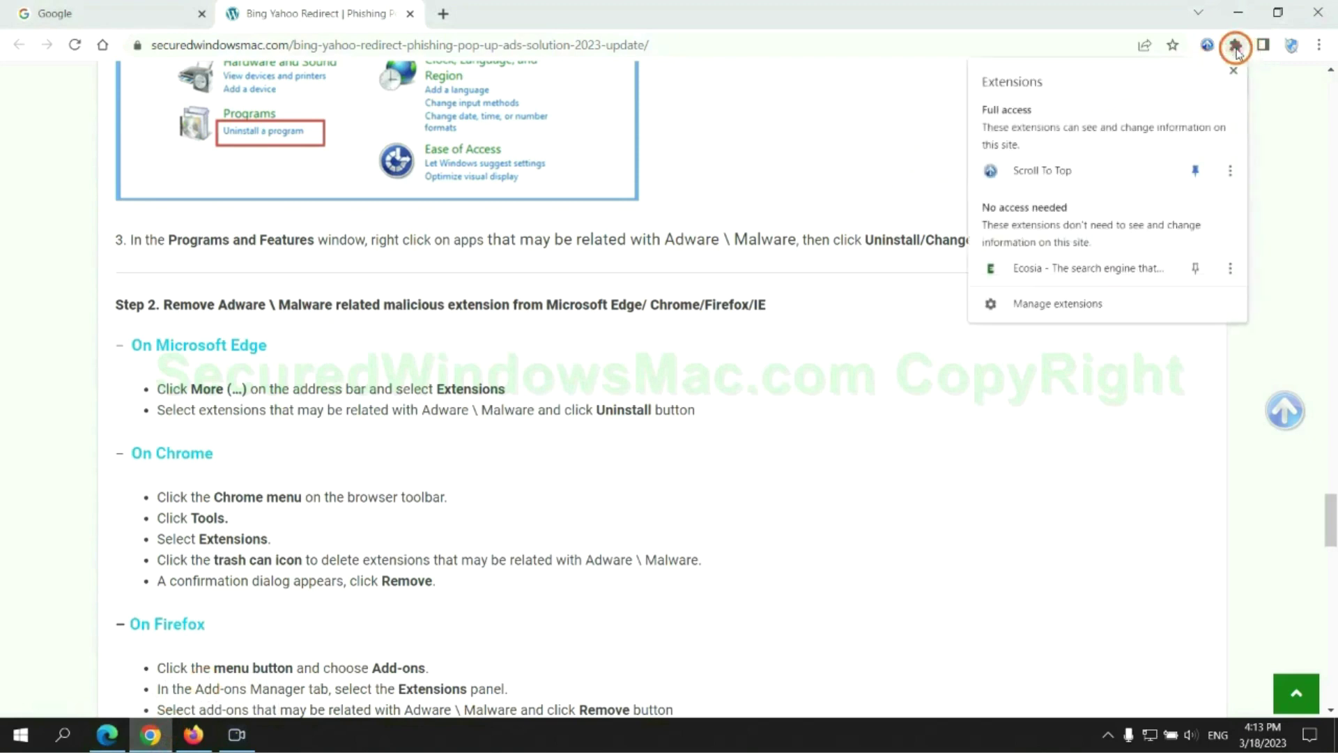
{"action": "left_click", "coordinate": [1084, 307]}
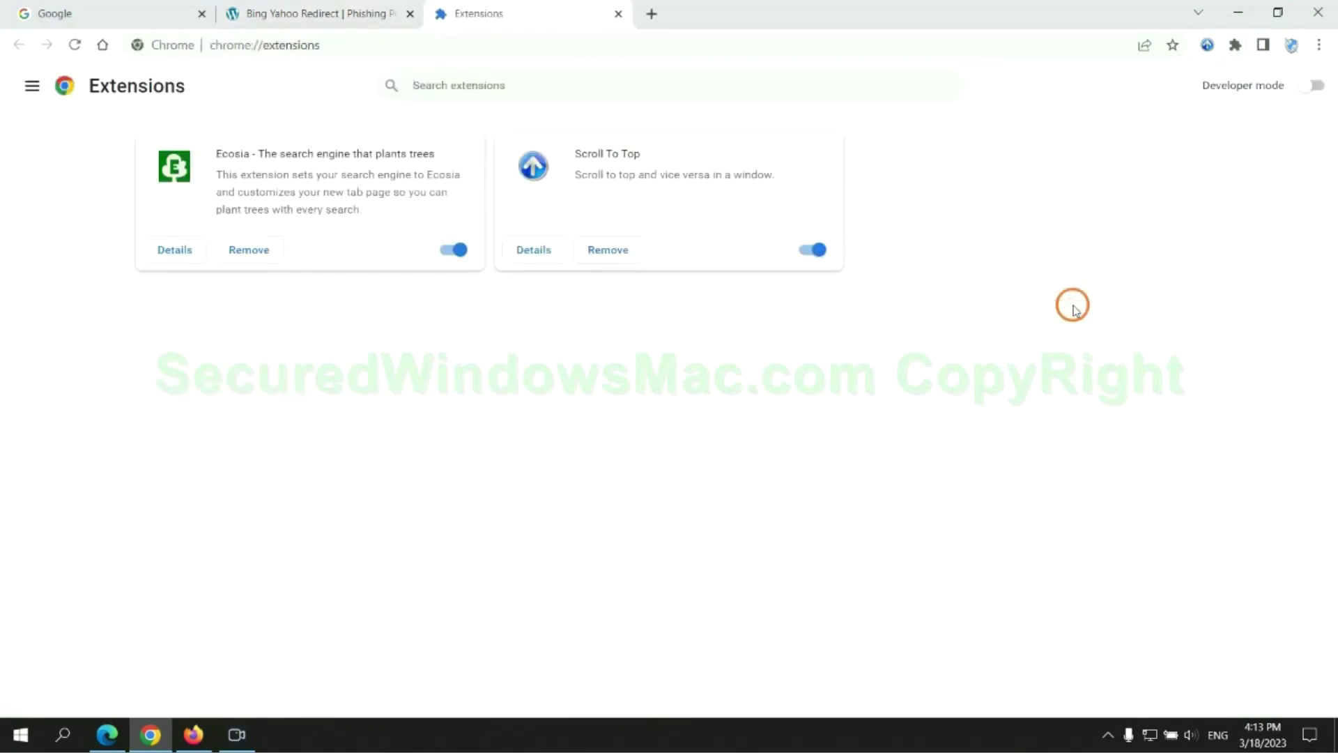
{"action": "left_click", "coordinate": [249, 249]}
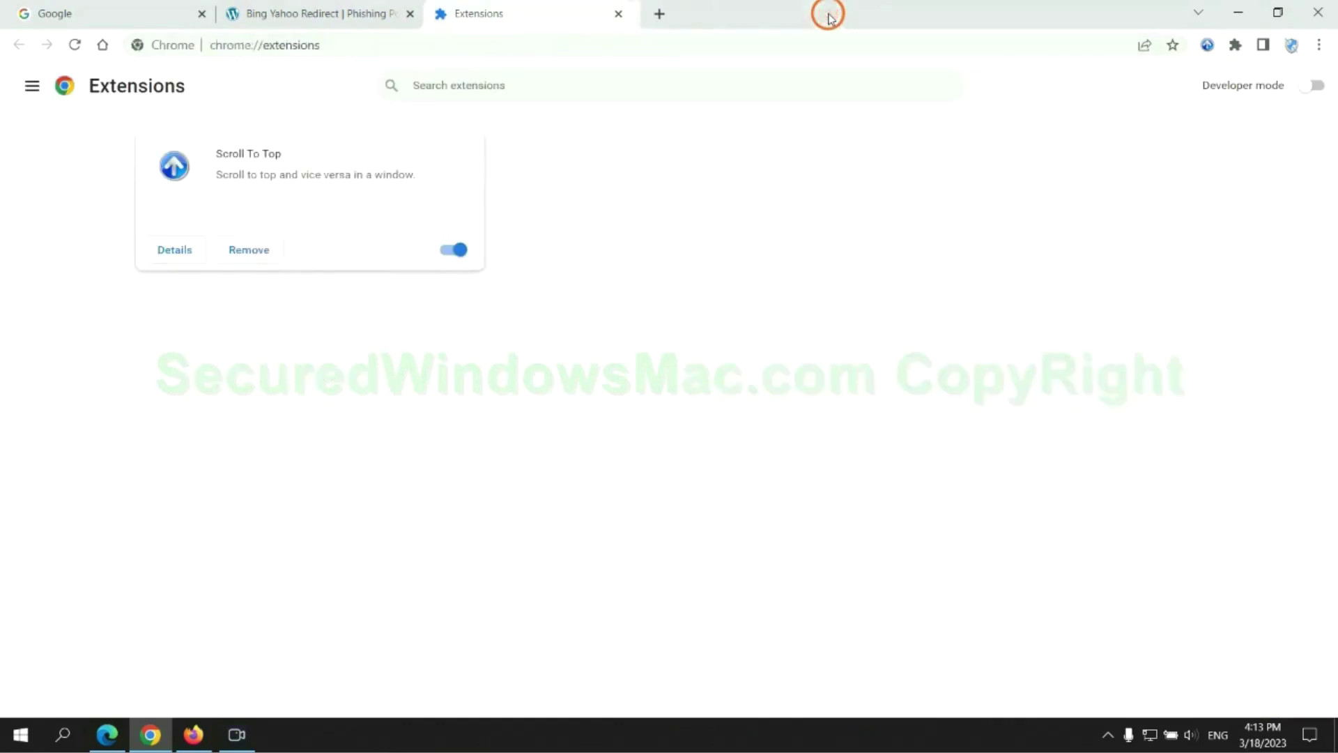
Remove the Enhancer for YouTube extension from Firefox's add-ons manager.
{"action": "left_click", "coordinate": [195, 736]}
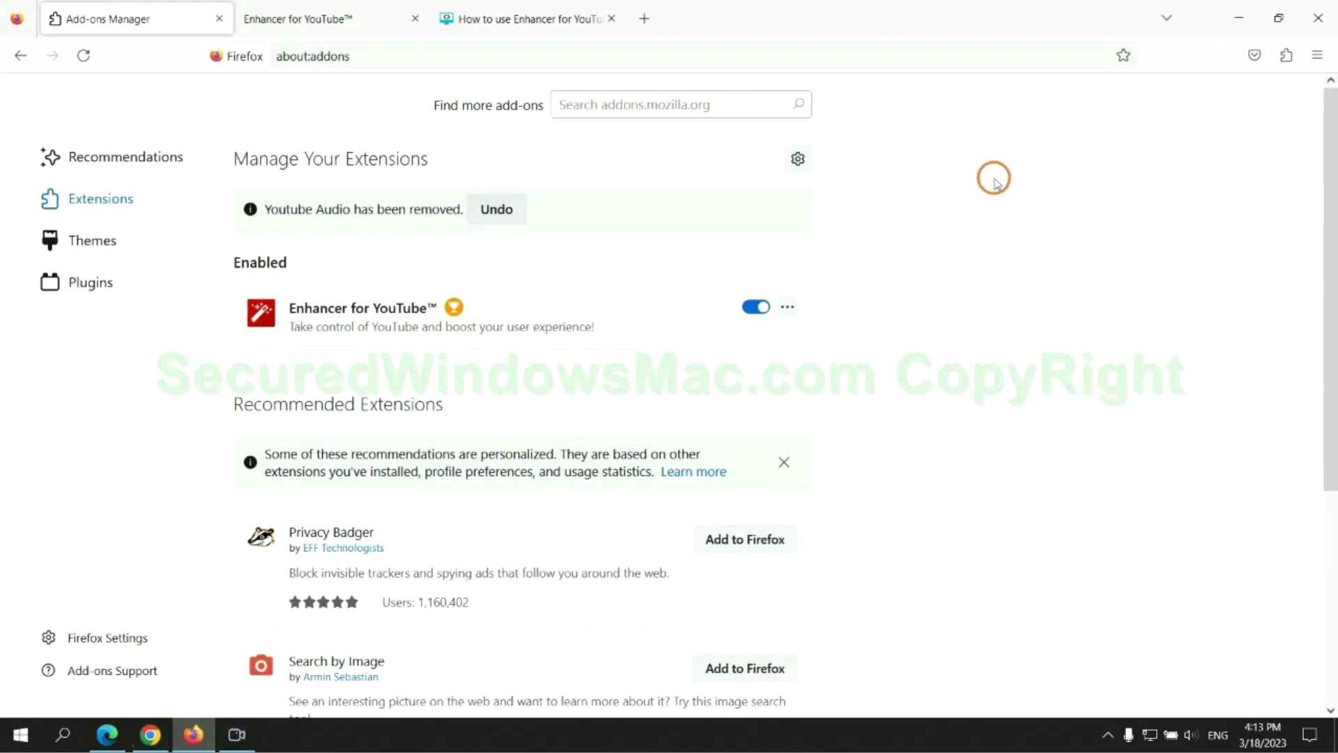
{"action": "left_click", "coordinate": [1285, 58]}
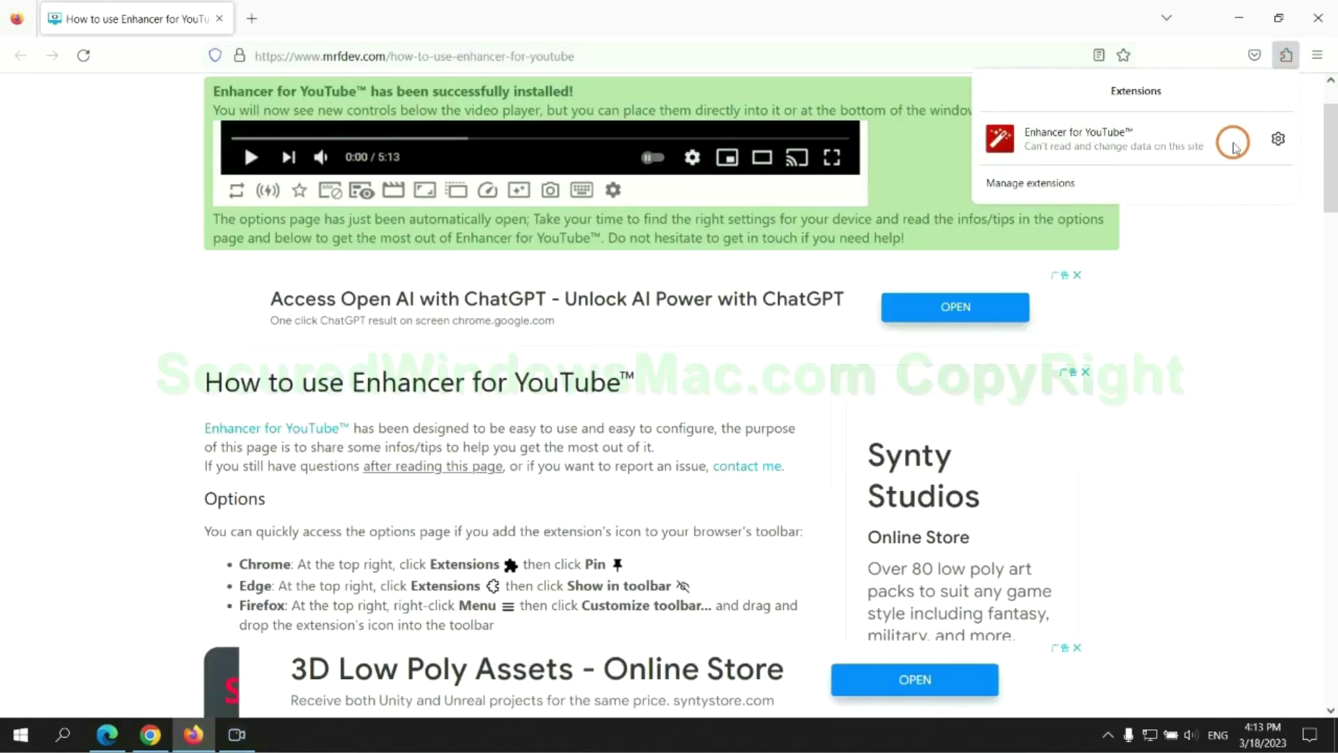
{"action": "left_click", "coordinate": [1153, 181]}
{"action": "left_click", "coordinate": [788, 255]}
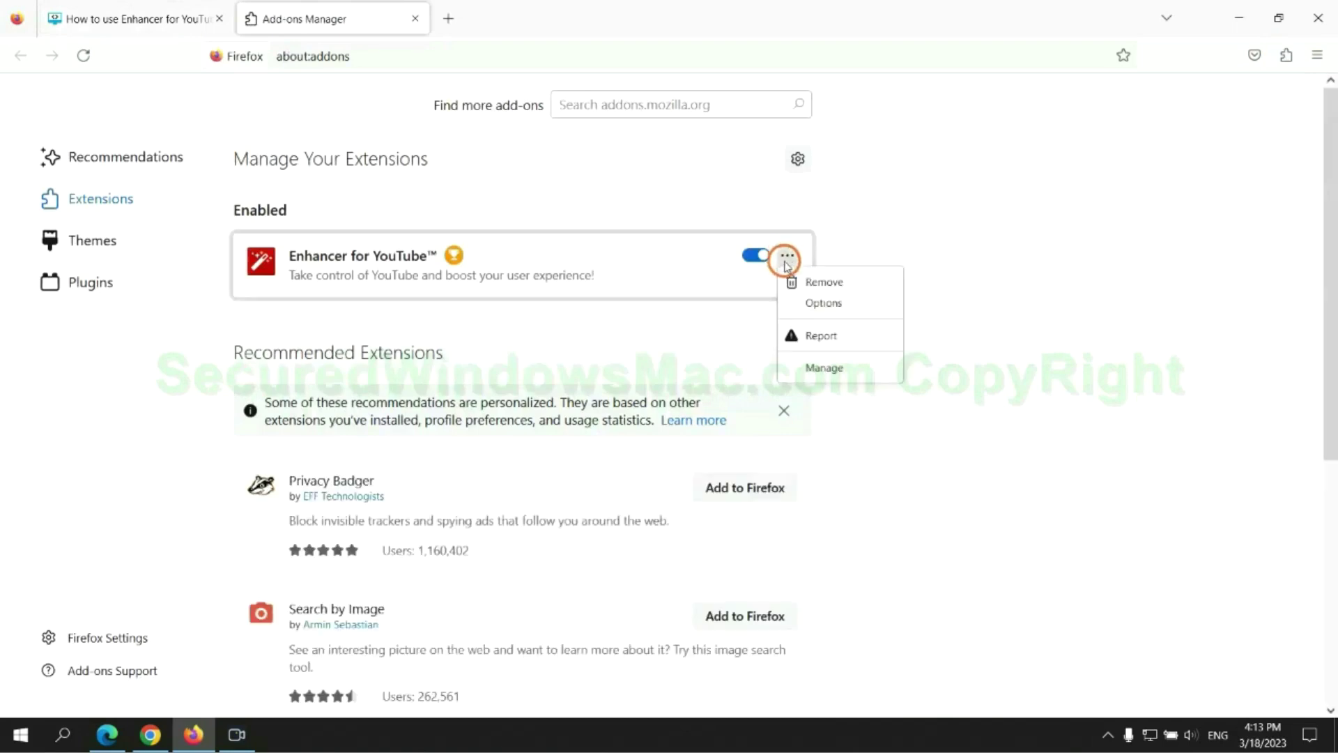
{"action": "left_click", "coordinate": [824, 282]}
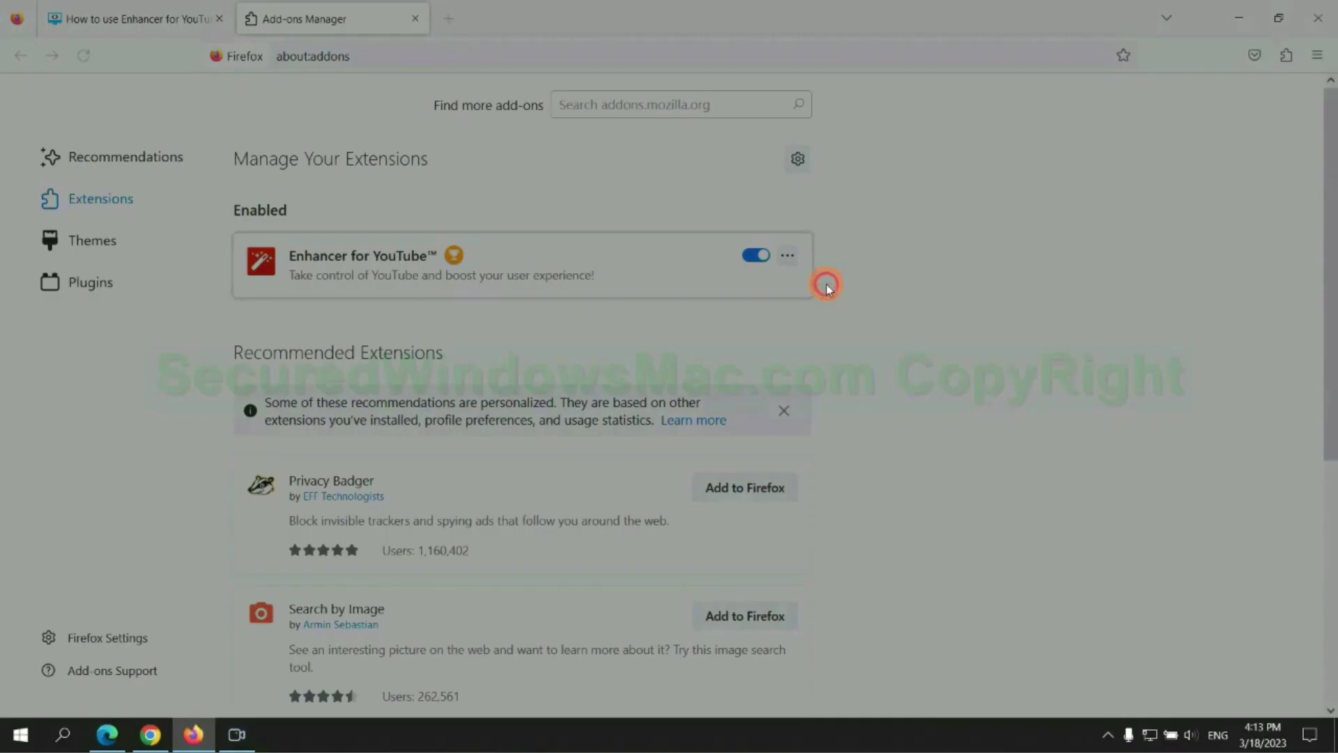
{"action": "left_click", "coordinate": [743, 164]}
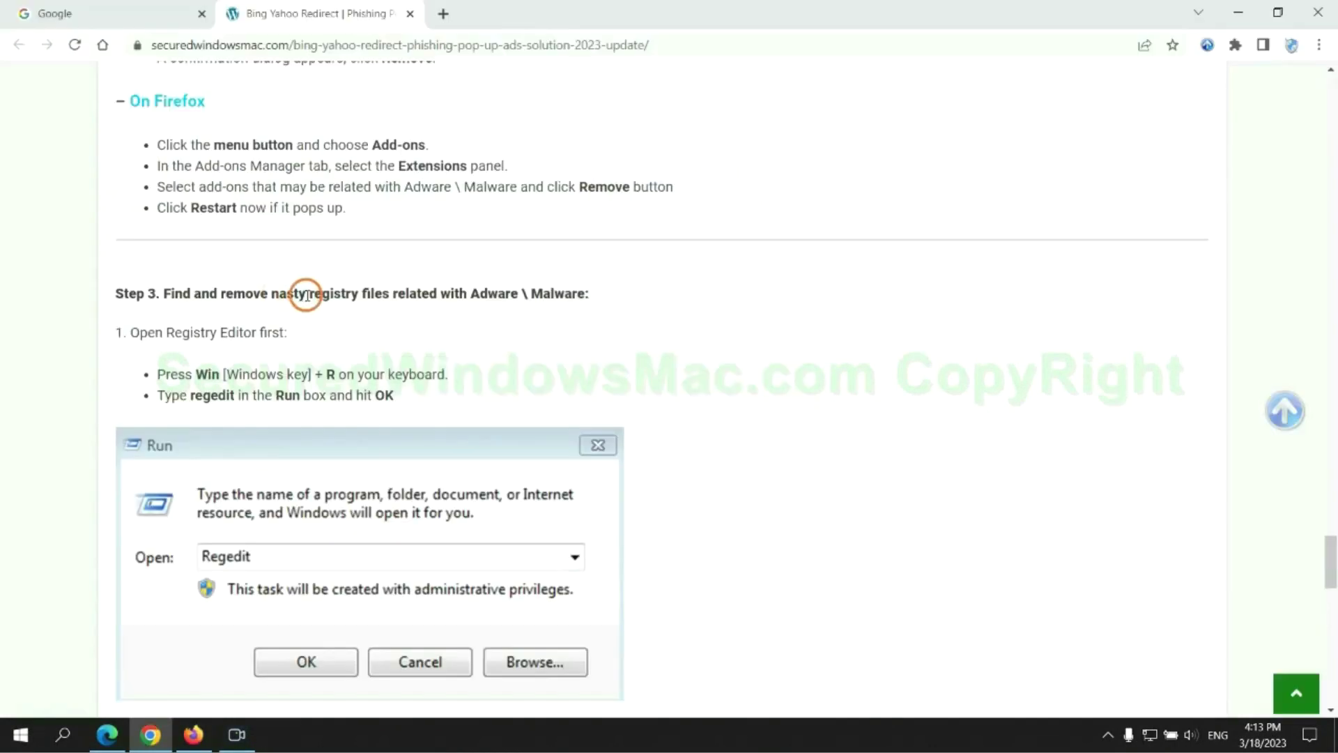
Scroll to Step 3's registry instructions and launch regedit from the Win+R Run box.
{"action": "mouse_move", "coordinate": [308, 293]}
{"action": "left_mouse_down"}
{"action": "mouse_move", "coordinate": [371, 299]}
{"action": "mouse_move", "coordinate": [389, 334]}
{"action": "left_mouse_up"}
{"action": "left_click", "coordinate": [389, 333]}
{"action": "scroll", "coordinate": [389, 332], "scroll_direction": "down", "scroll_amount": 2}
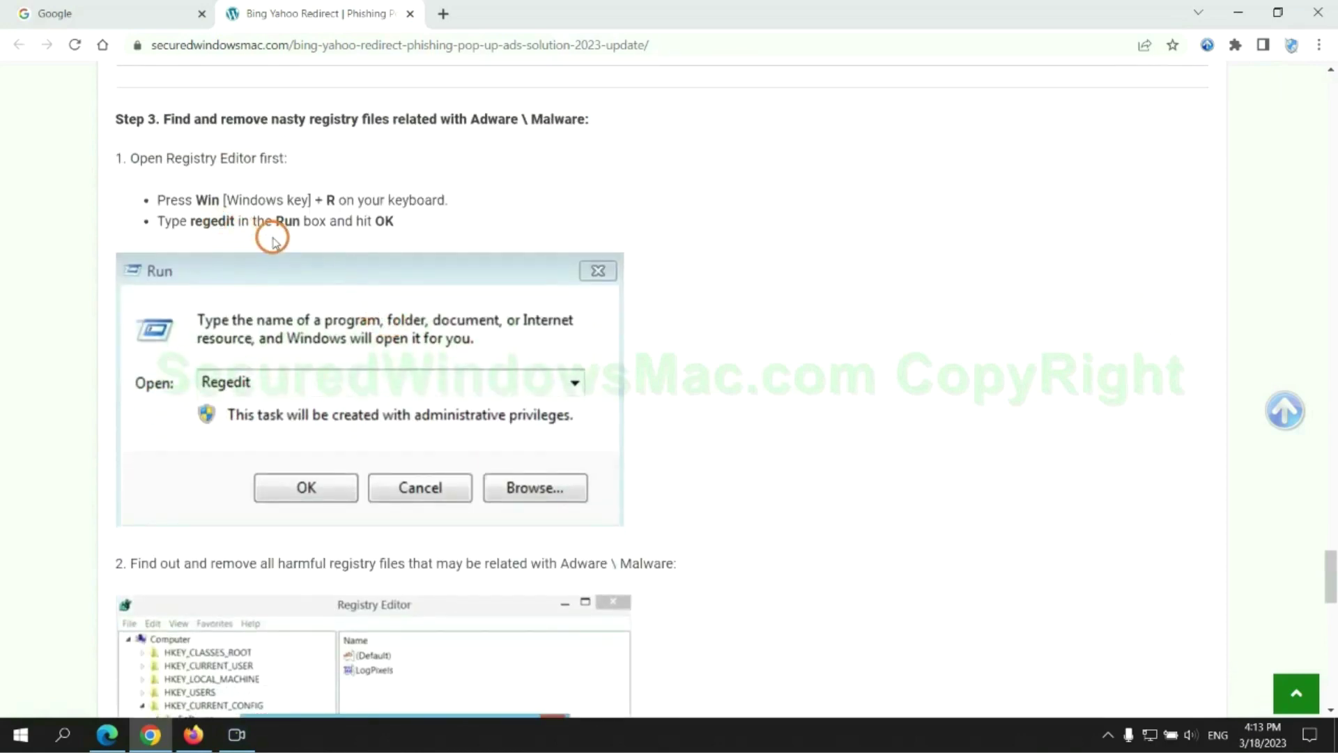
{"action": "key", "text": "super+r"}
{"action": "type", "text": "rege"}
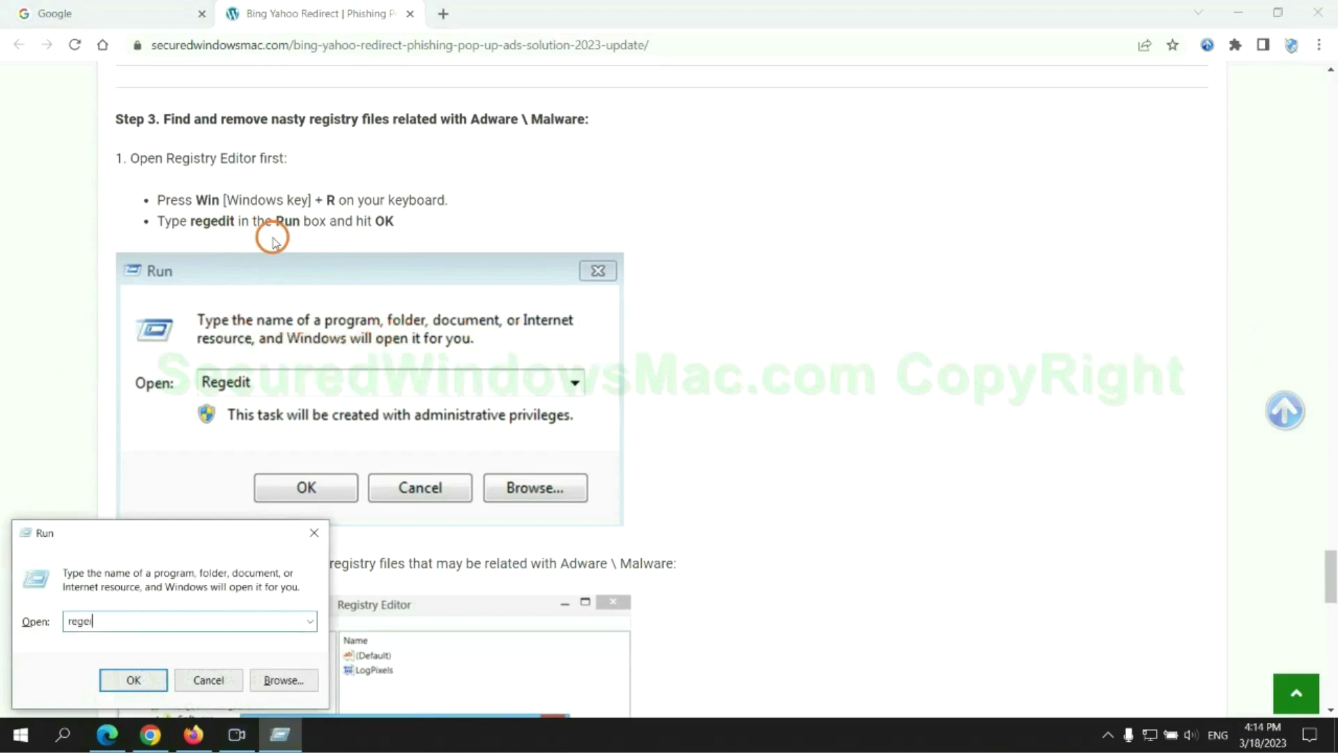
{"action": "type", "text": "dit"}
{"action": "key", "text": "Return"}
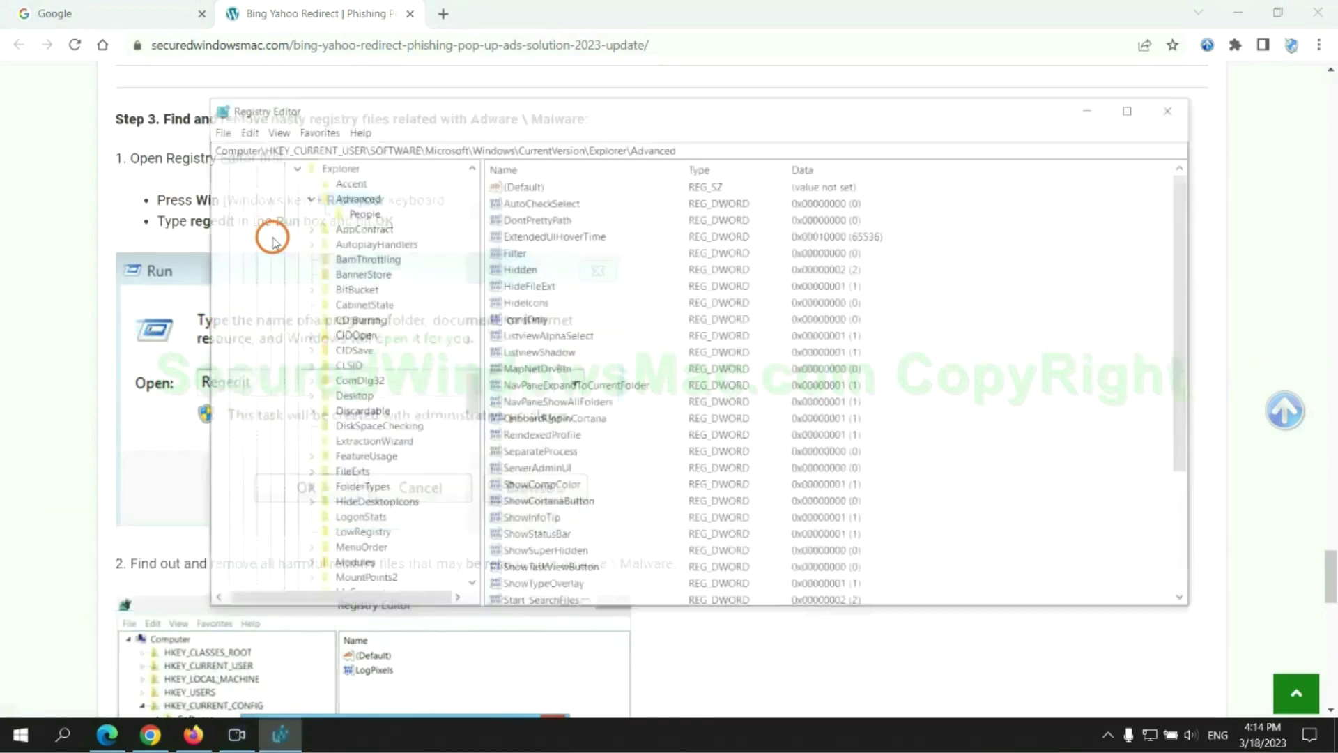
Search the registry for 'Apps' and bring up Delete on the StoreAppsOnTaskbar value.
{"action": "left_click", "coordinate": [244, 130]}
{"action": "left_click", "coordinate": [296, 250]}
{"action": "type", "text": "Apps"}
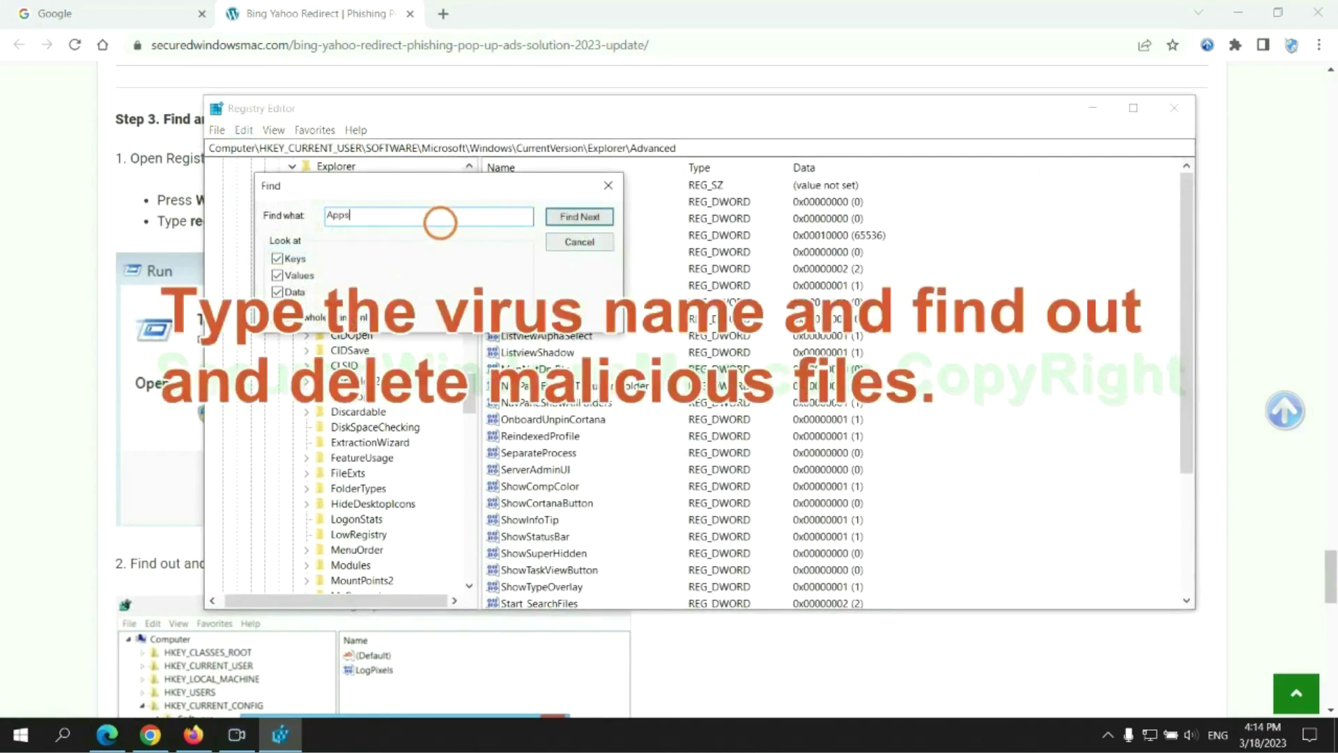
{"action": "key", "text": "Return"}
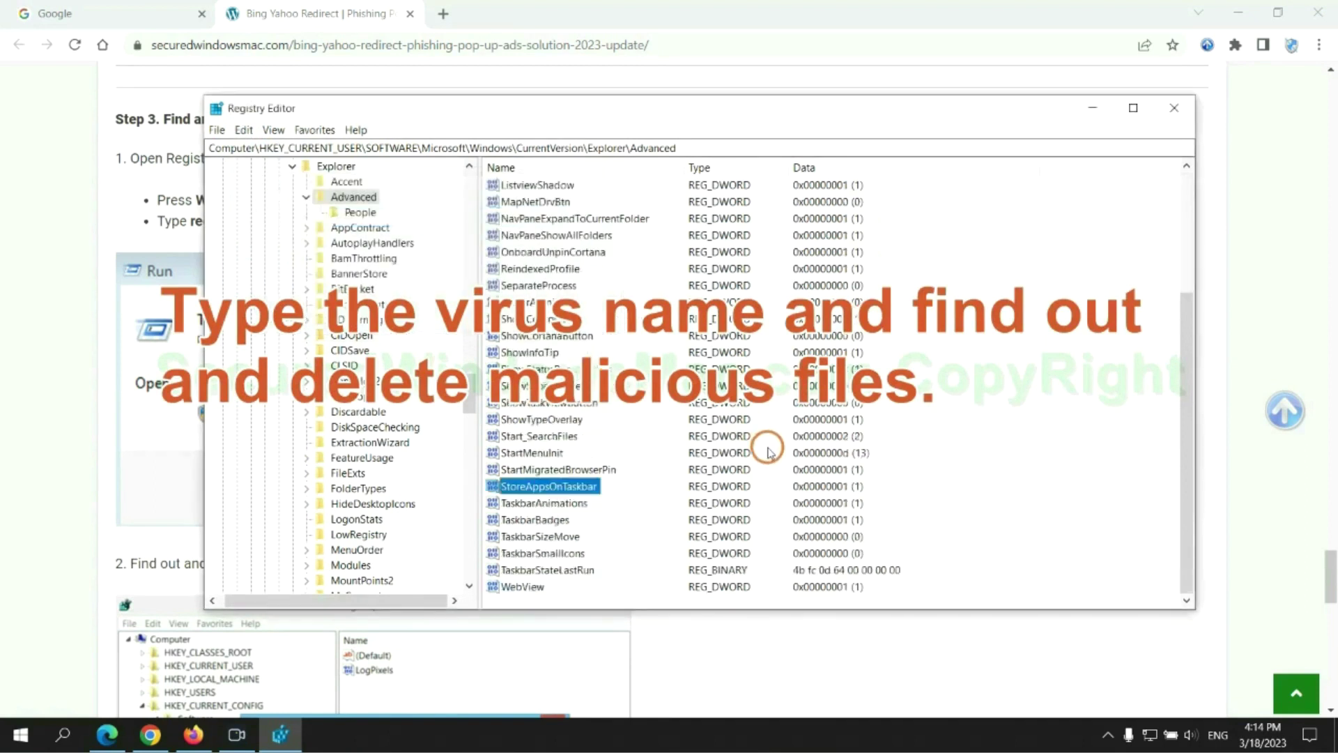
{"action": "right_click", "coordinate": [589, 490]}
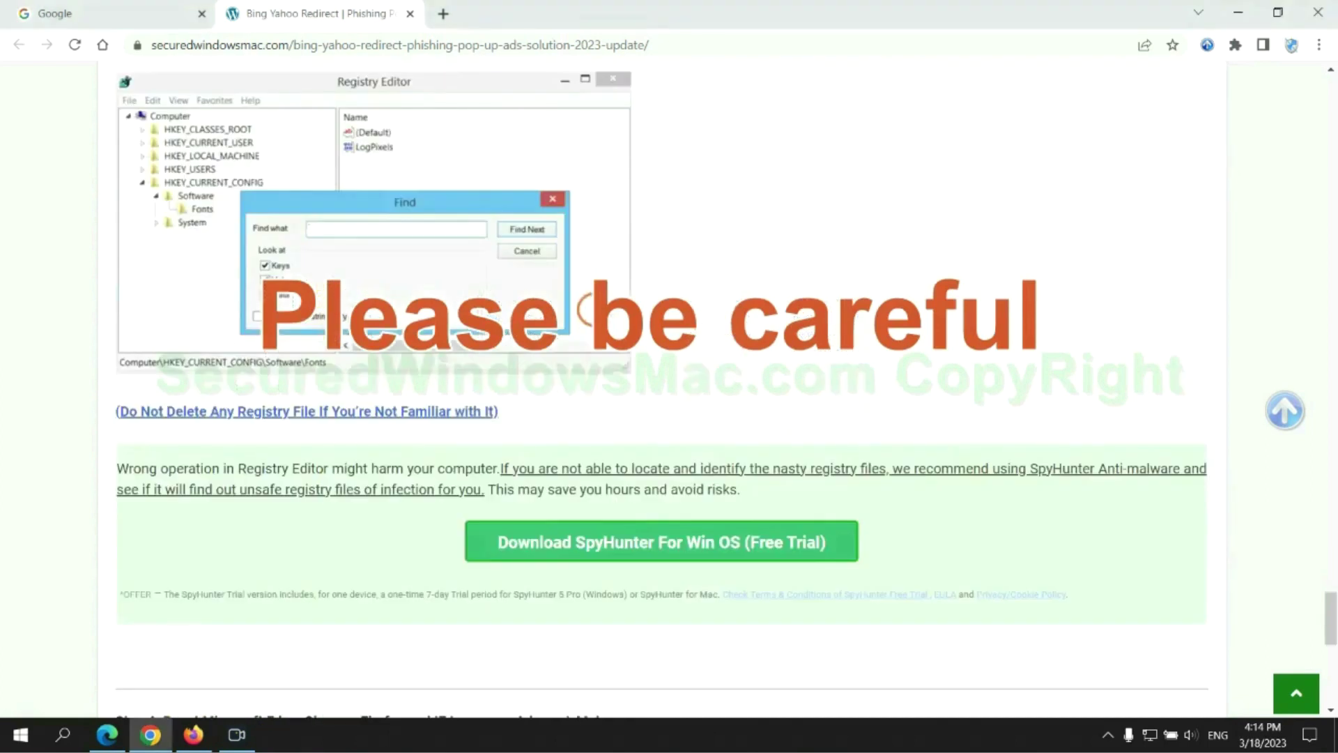
Scroll the guide down to Step 4 on resetting Edge, Chrome, Firefox and IE.
{"action": "scroll", "coordinate": [591, 307], "scroll_direction": "down", "scroll_amount": 1}
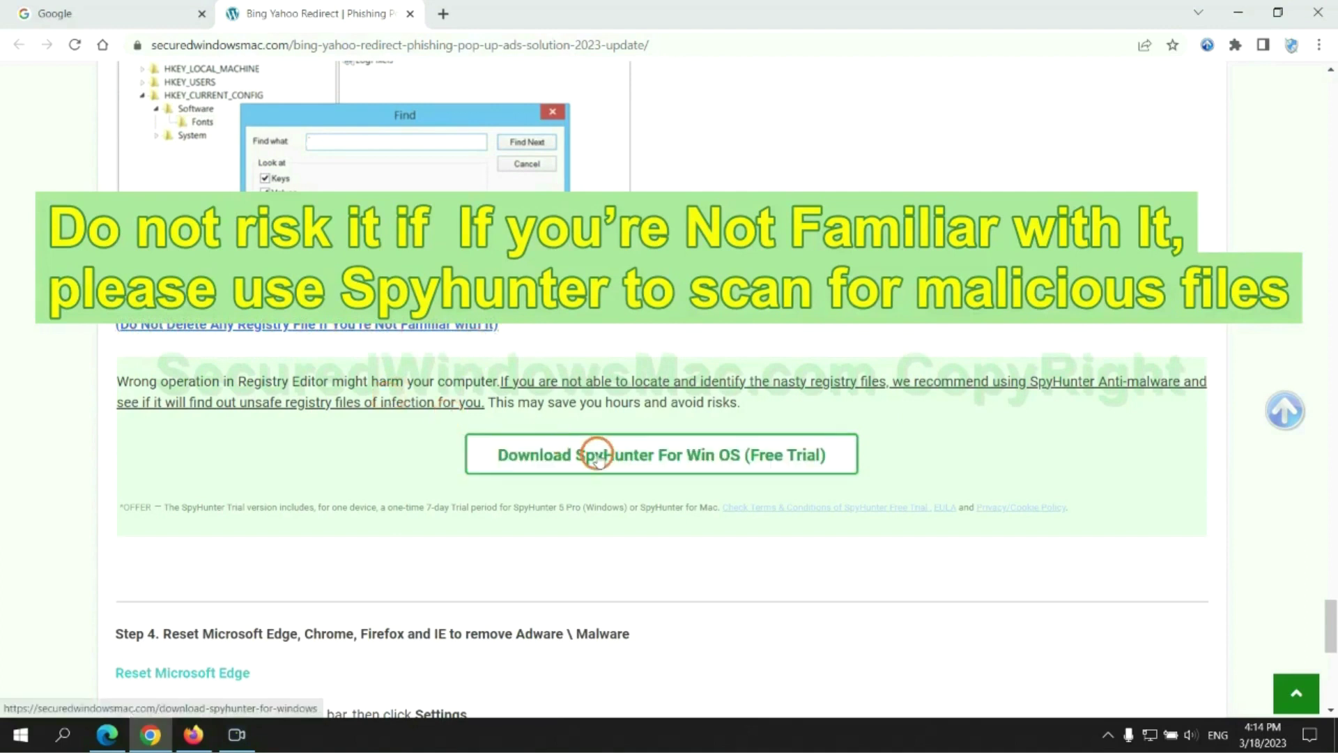
{"action": "scroll", "coordinate": [596, 460], "scroll_direction": "down", "scroll_amount": 6}
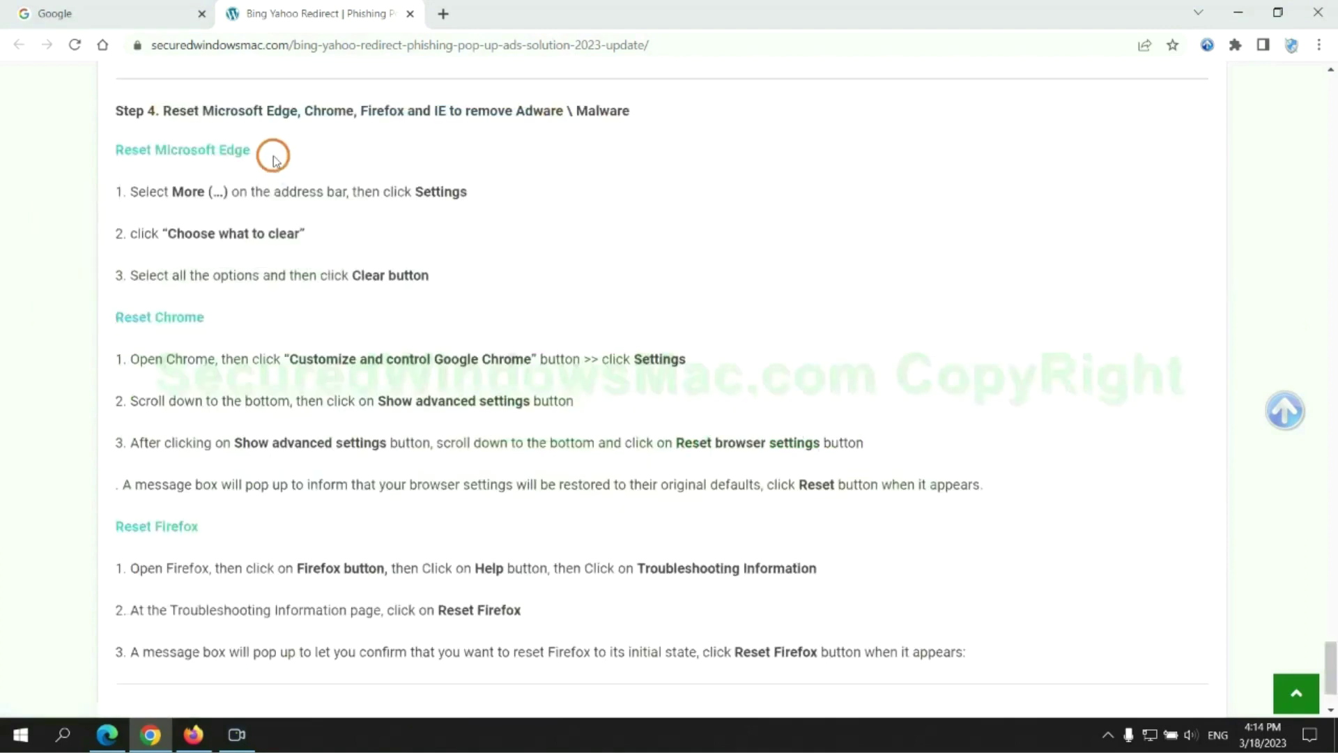
{"action": "double_click", "coordinate": [181, 110]}
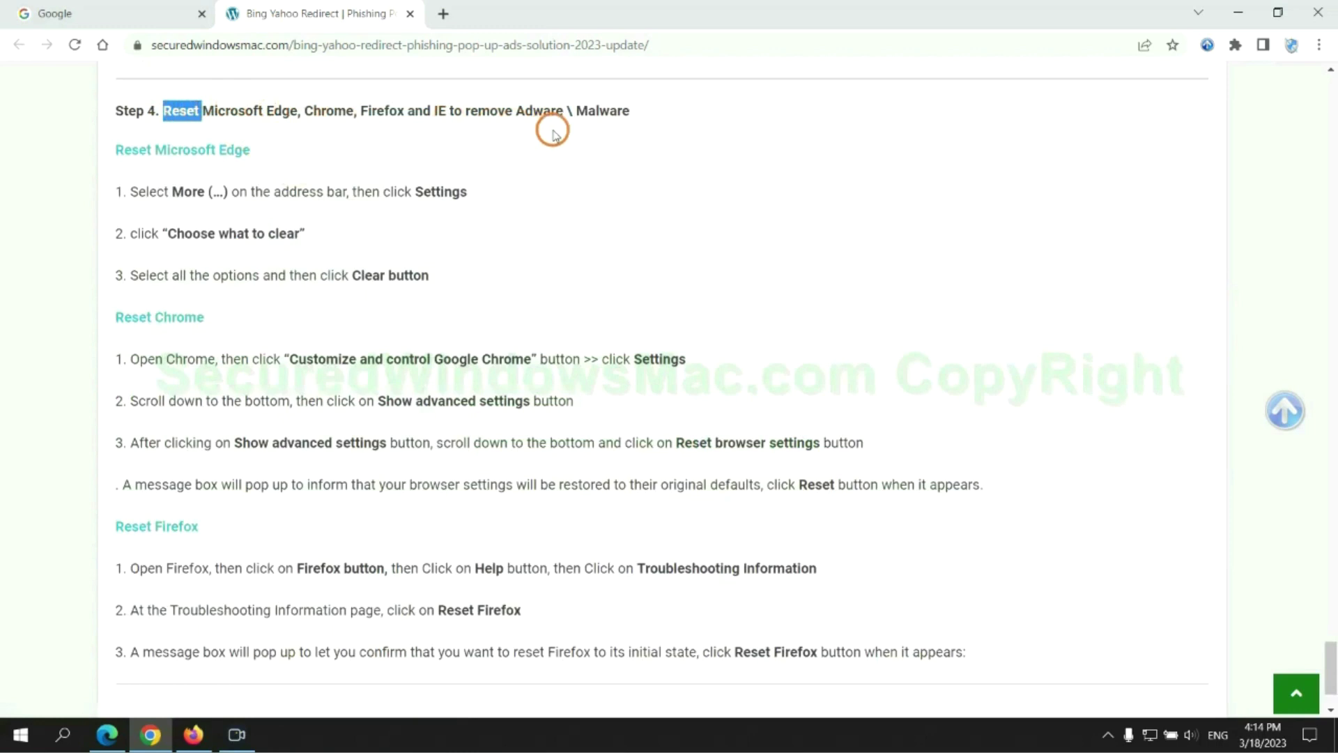
{"action": "left_click", "coordinate": [517, 149]}
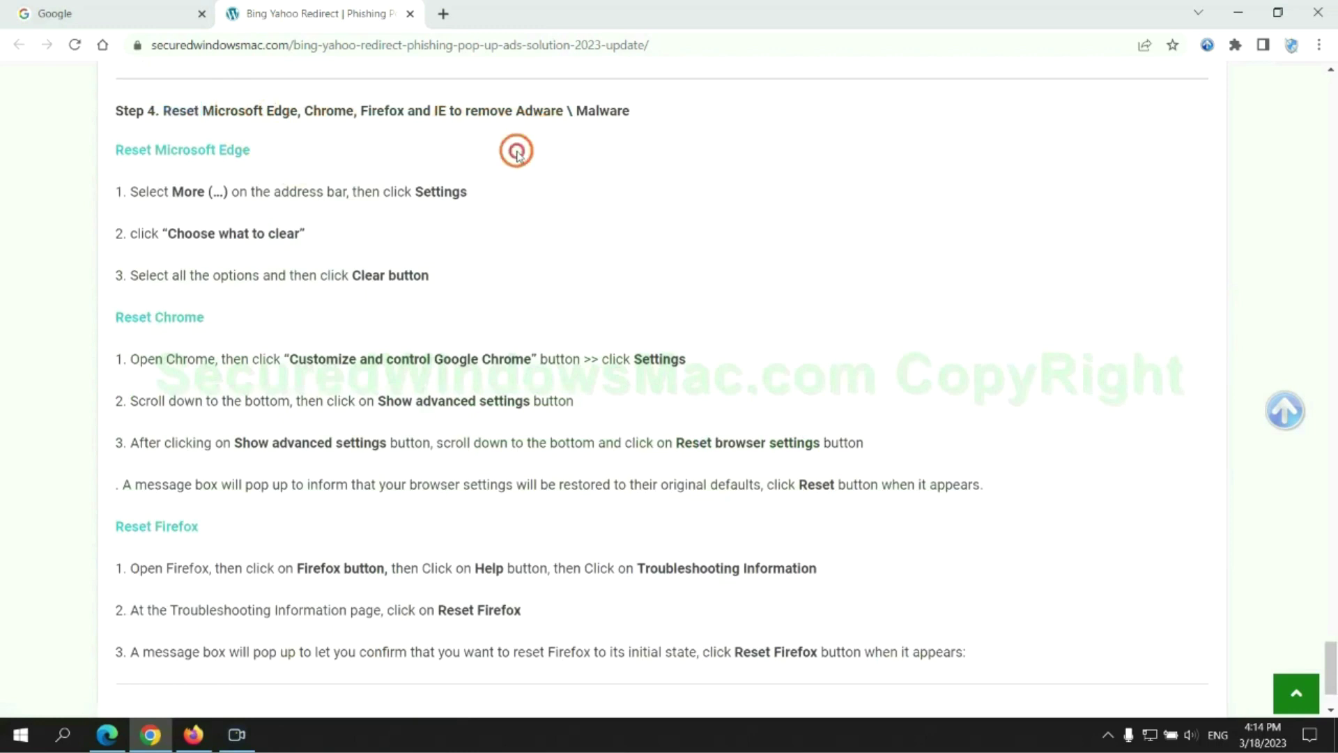
In Edge's Privacy, search, and services settings, open the Clear browsing data options.
{"action": "left_click", "coordinate": [108, 734]}
{"action": "left_click", "coordinate": [1266, 47]}
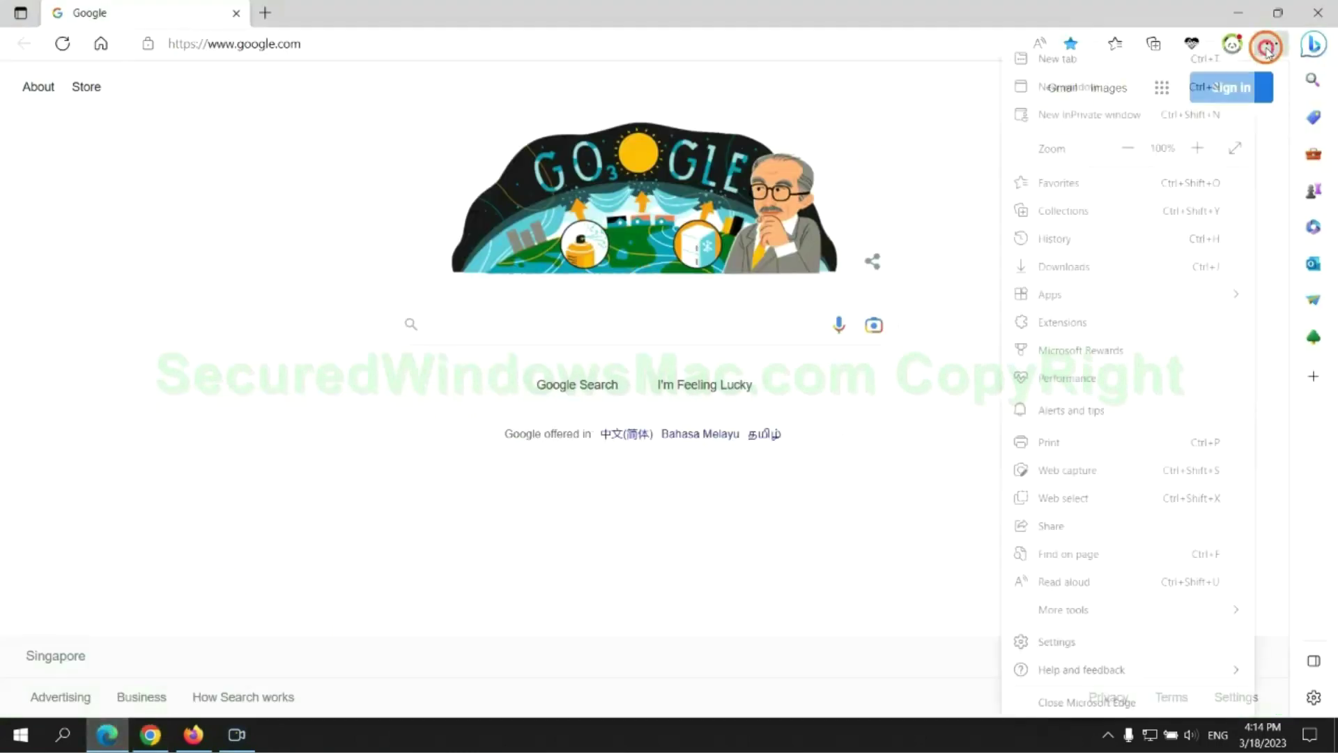
{"action": "left_click", "coordinate": [1054, 642]}
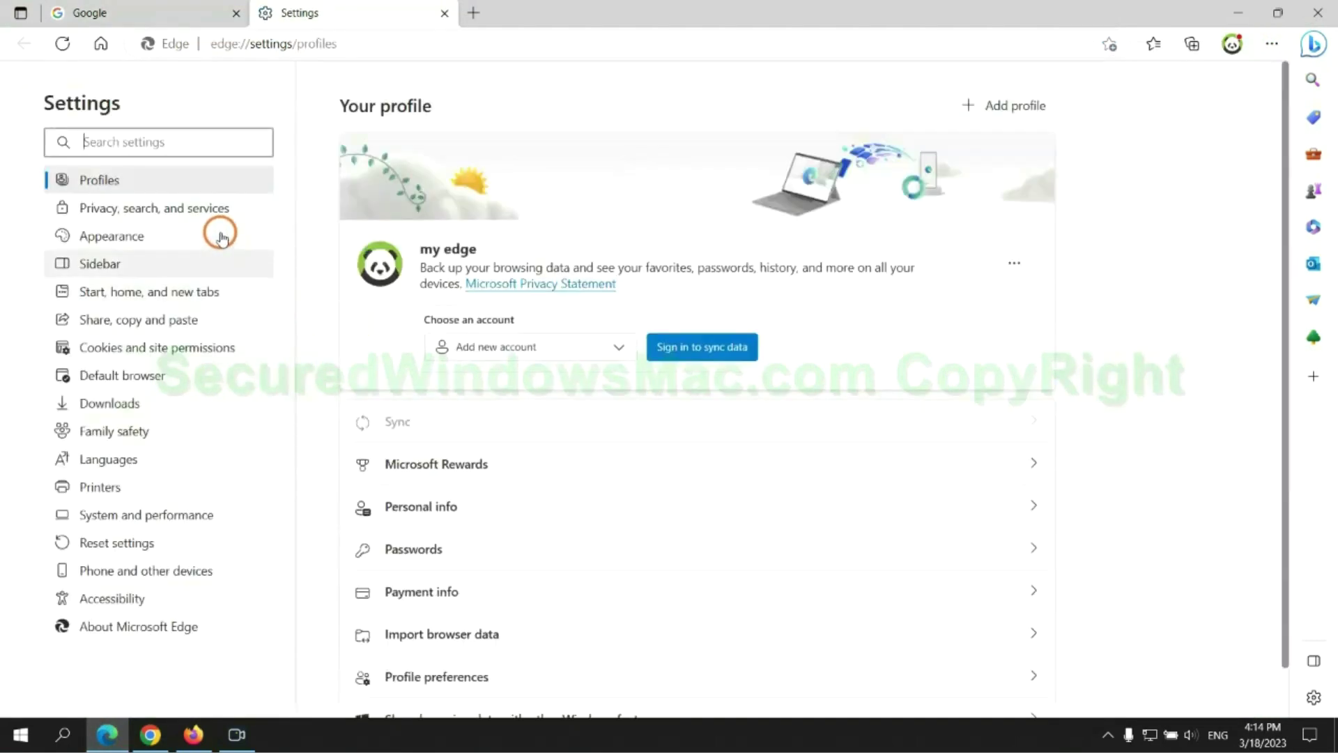
{"action": "left_click", "coordinate": [222, 209]}
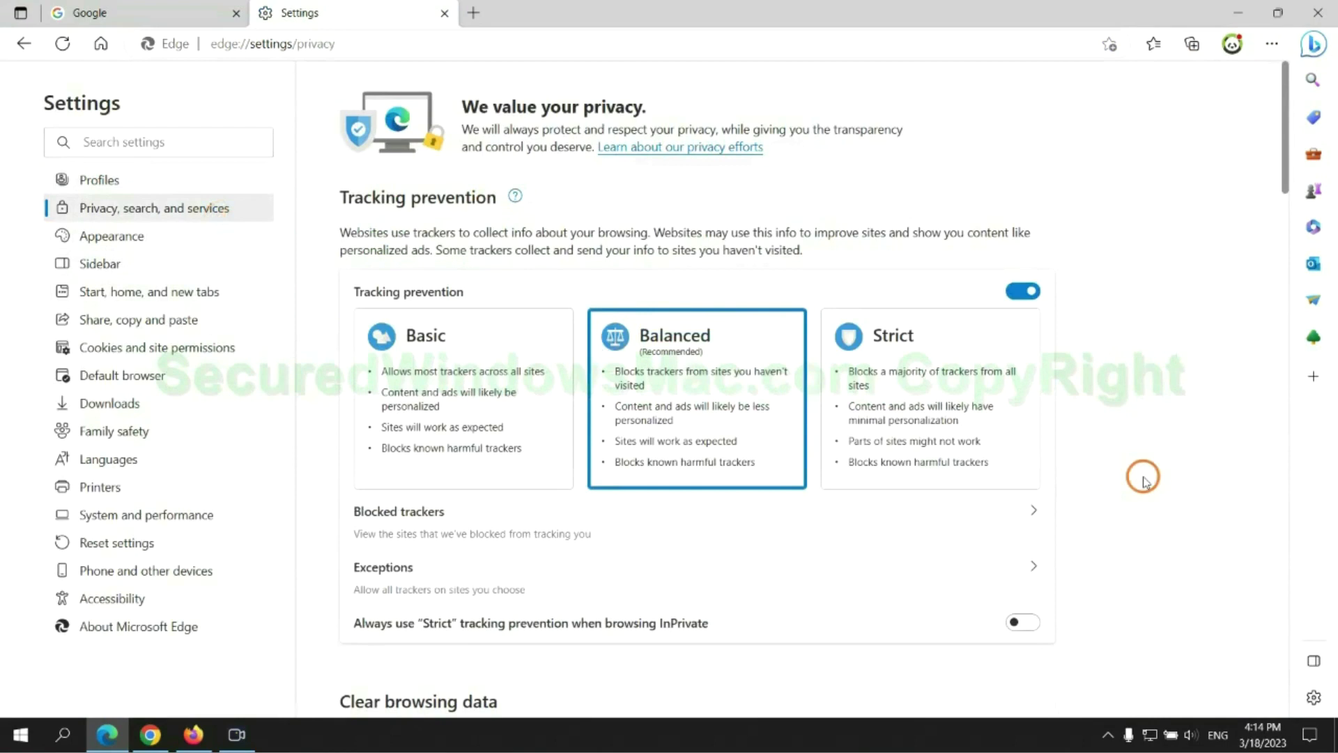
{"action": "scroll", "coordinate": [1116, 471], "scroll_direction": "down", "scroll_amount": 4}
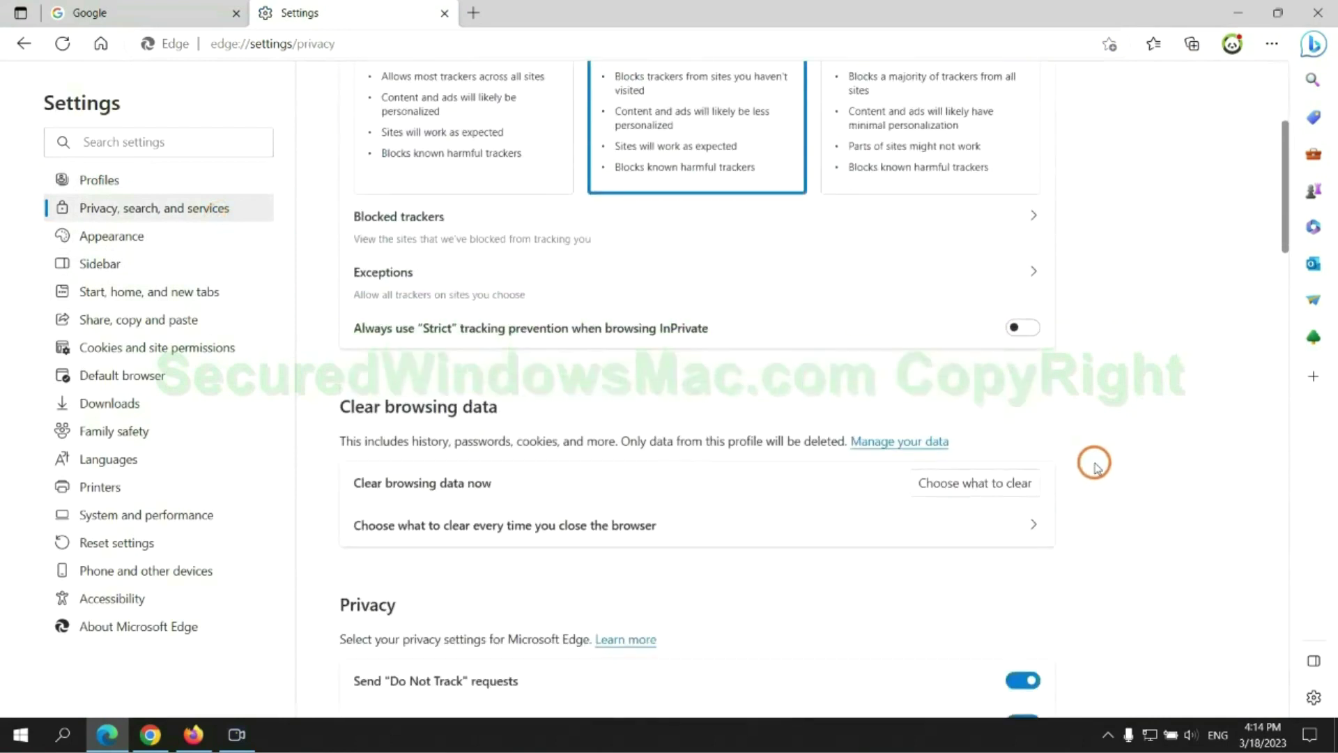
{"action": "left_click", "coordinate": [993, 485]}
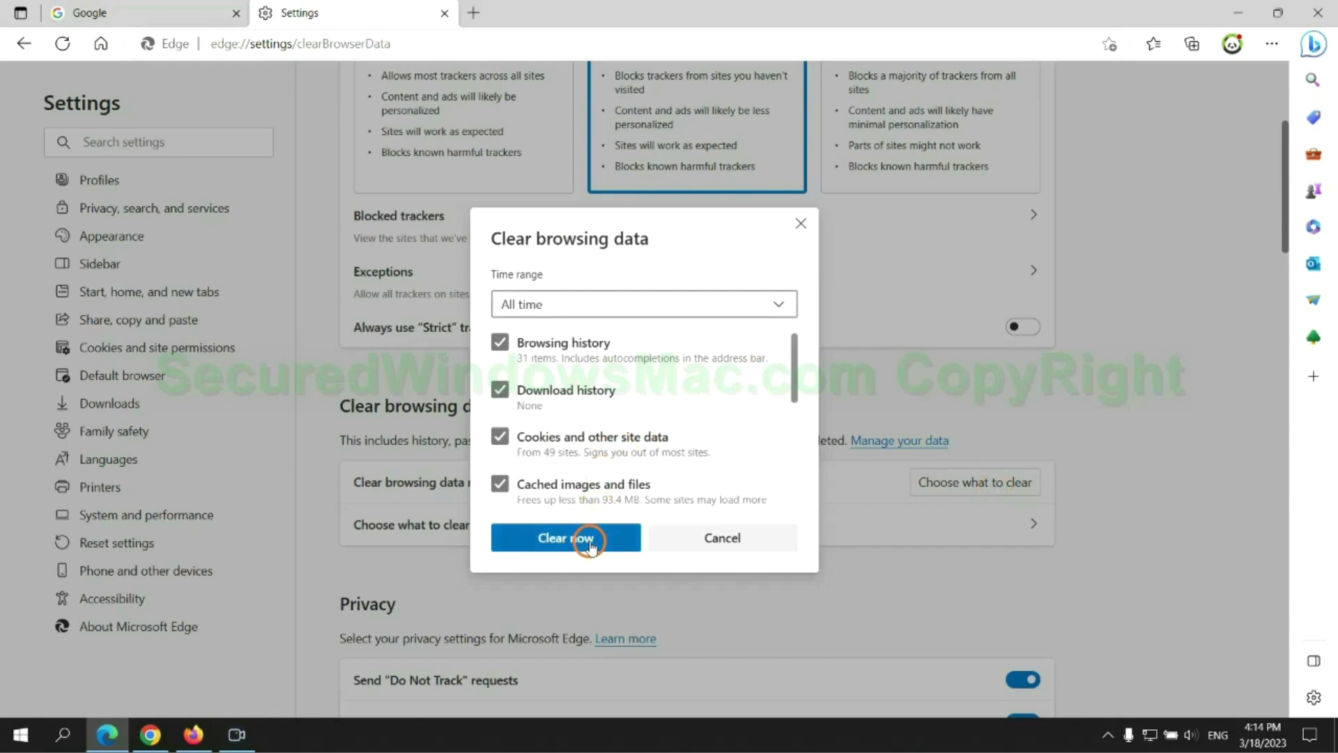
Clear Edge's browsing data, then restore Chrome's settings to their original defaults.
{"action": "left_click", "coordinate": [149, 734]}
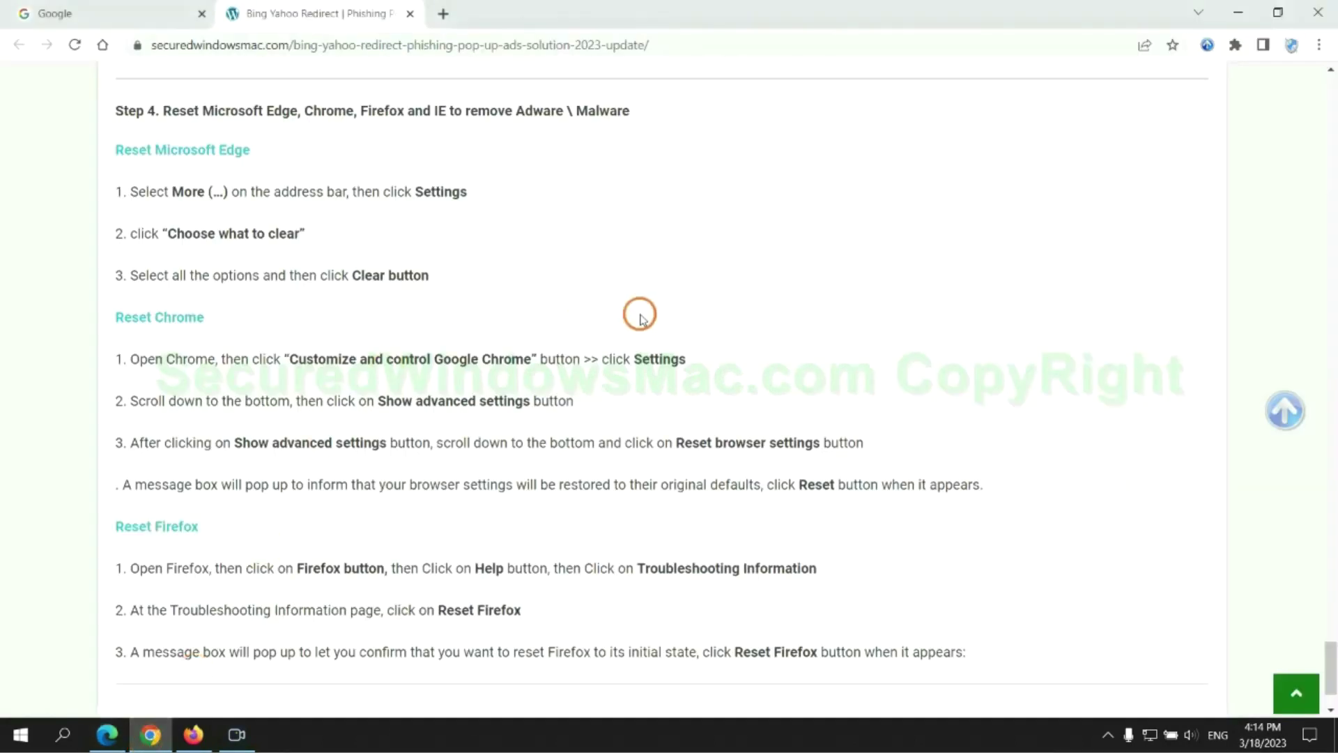
{"action": "left_click", "coordinate": [1318, 46]}
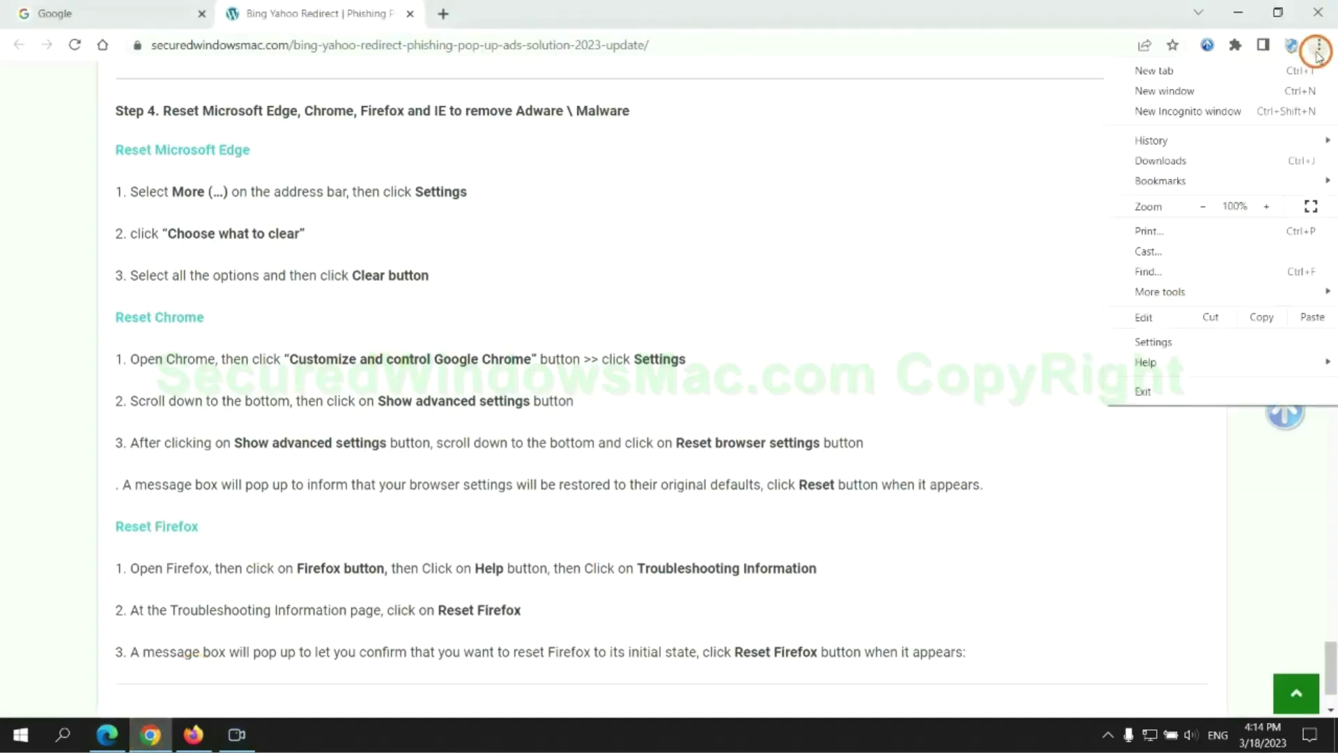
{"action": "left_click", "coordinate": [1159, 341]}
{"action": "type", "text": "reset"}
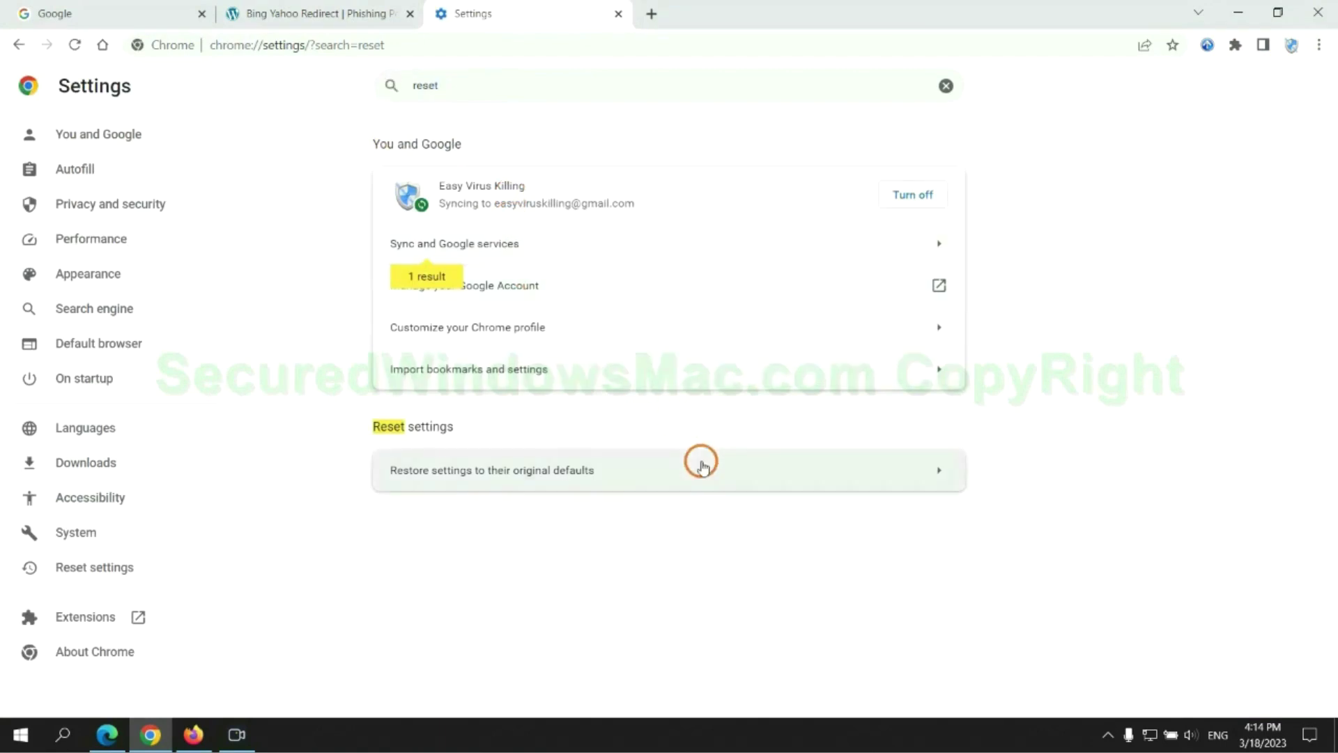
{"action": "left_click", "coordinate": [703, 465]}
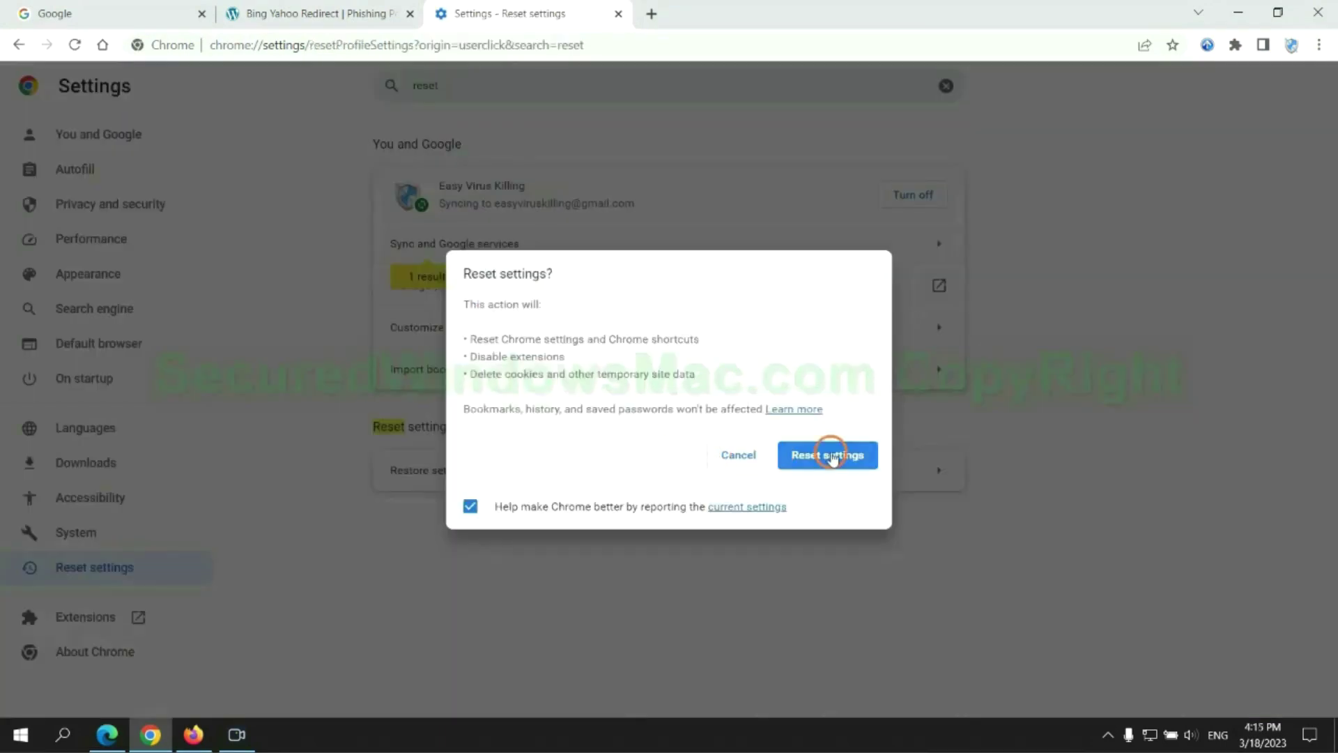
{"action": "left_click", "coordinate": [193, 734]}
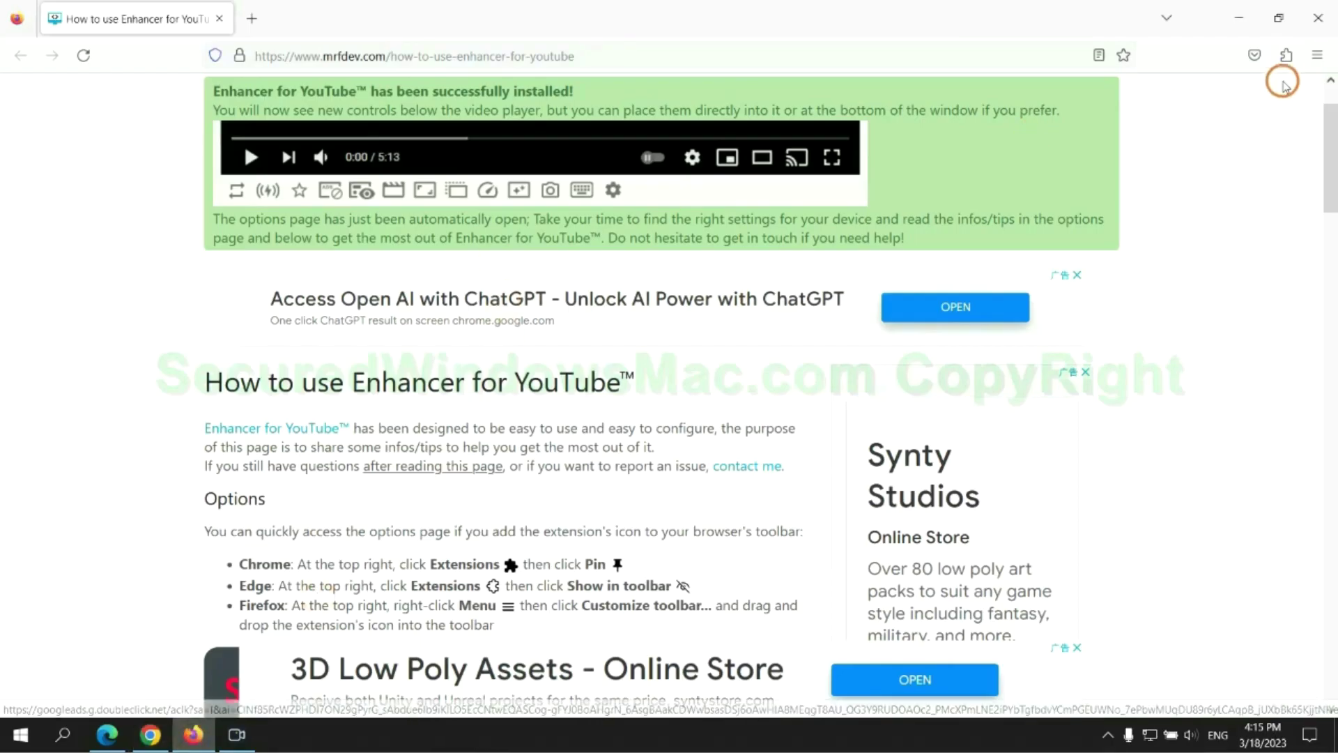
Refresh Firefox from Help > Troubleshooting Information, then highlight the guide's 'If problems remain' note.
{"action": "left_click", "coordinate": [1317, 55]}
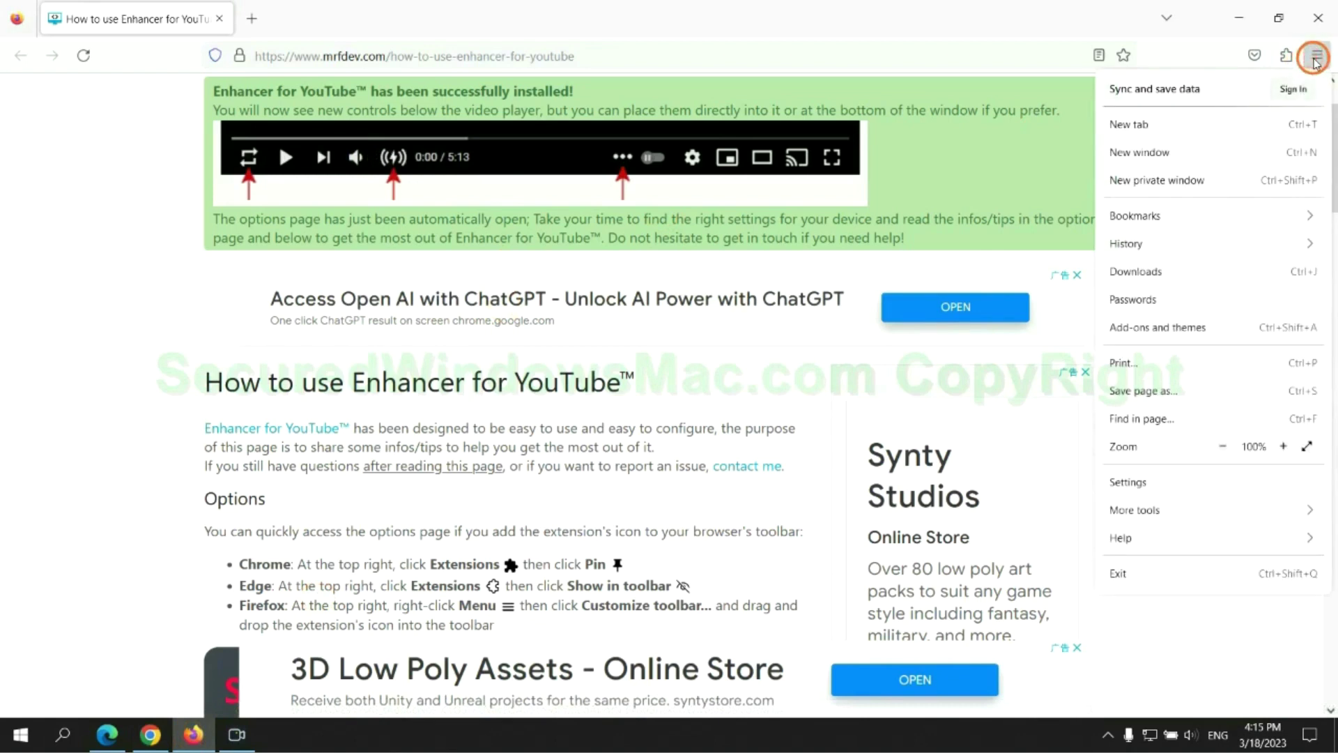
{"action": "left_click", "coordinate": [1135, 536]}
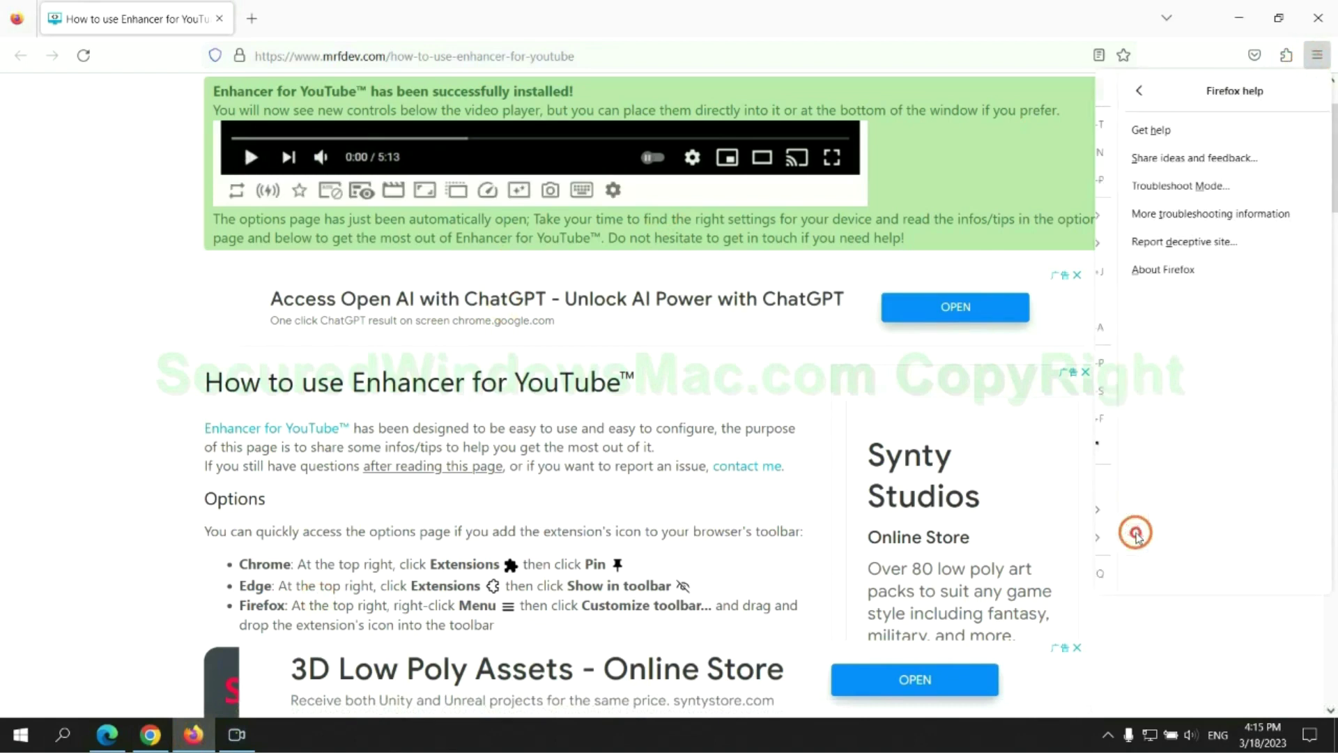
{"action": "left_click", "coordinate": [1193, 212]}
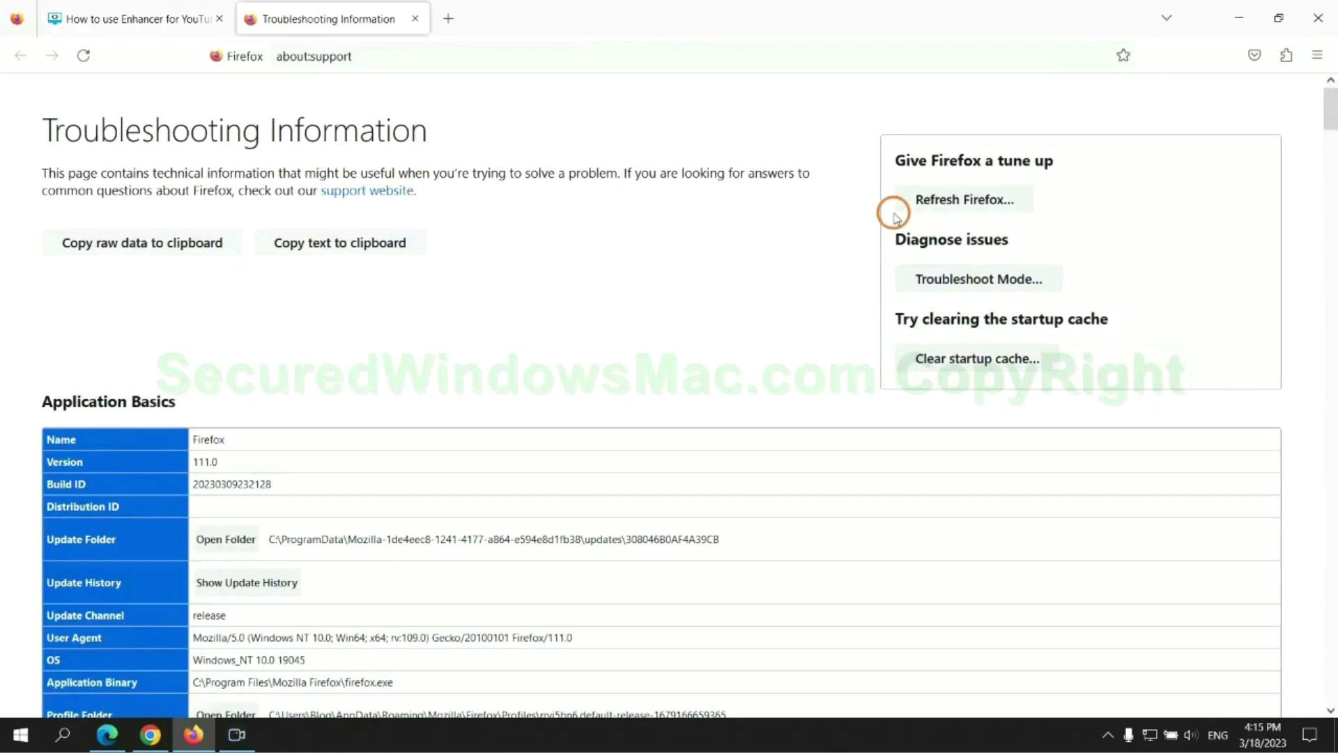
{"action": "left_click", "coordinate": [924, 203]}
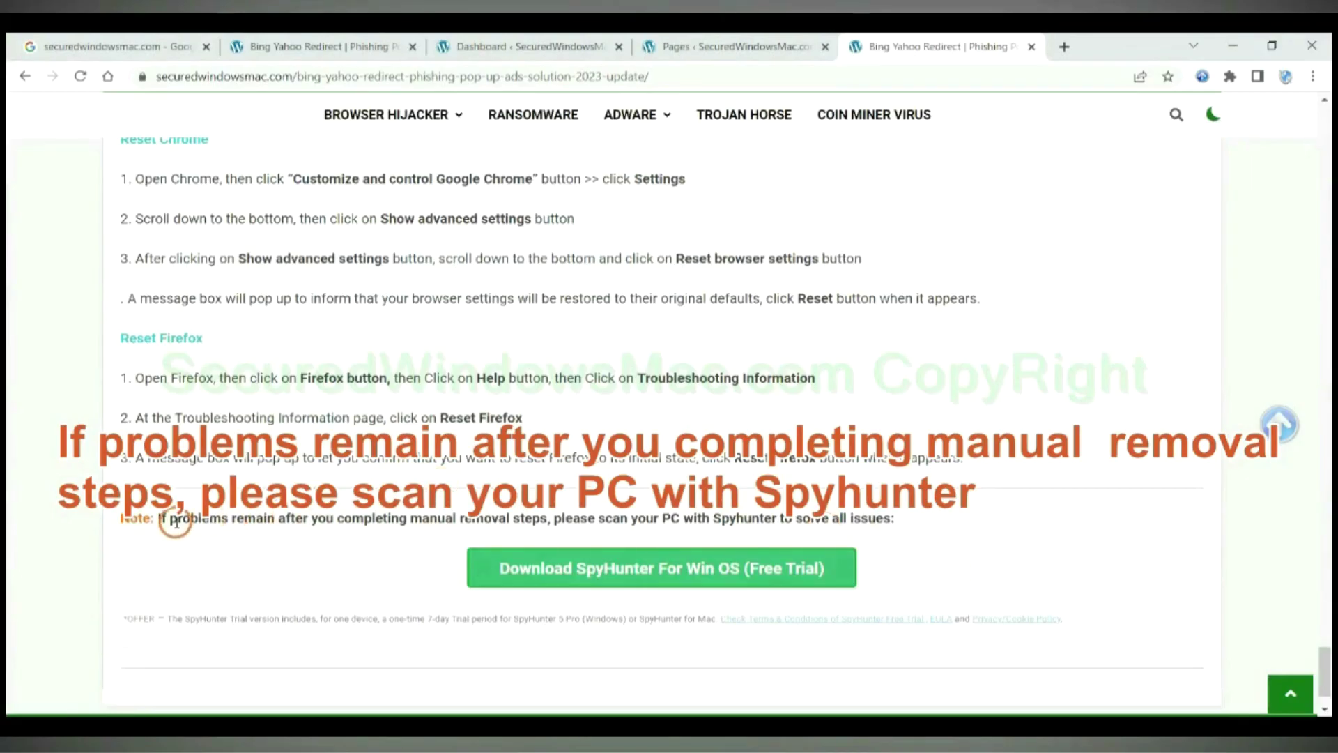
{"action": "left_click_drag", "start_coordinate": [160, 520], "coordinate": [281, 524]}
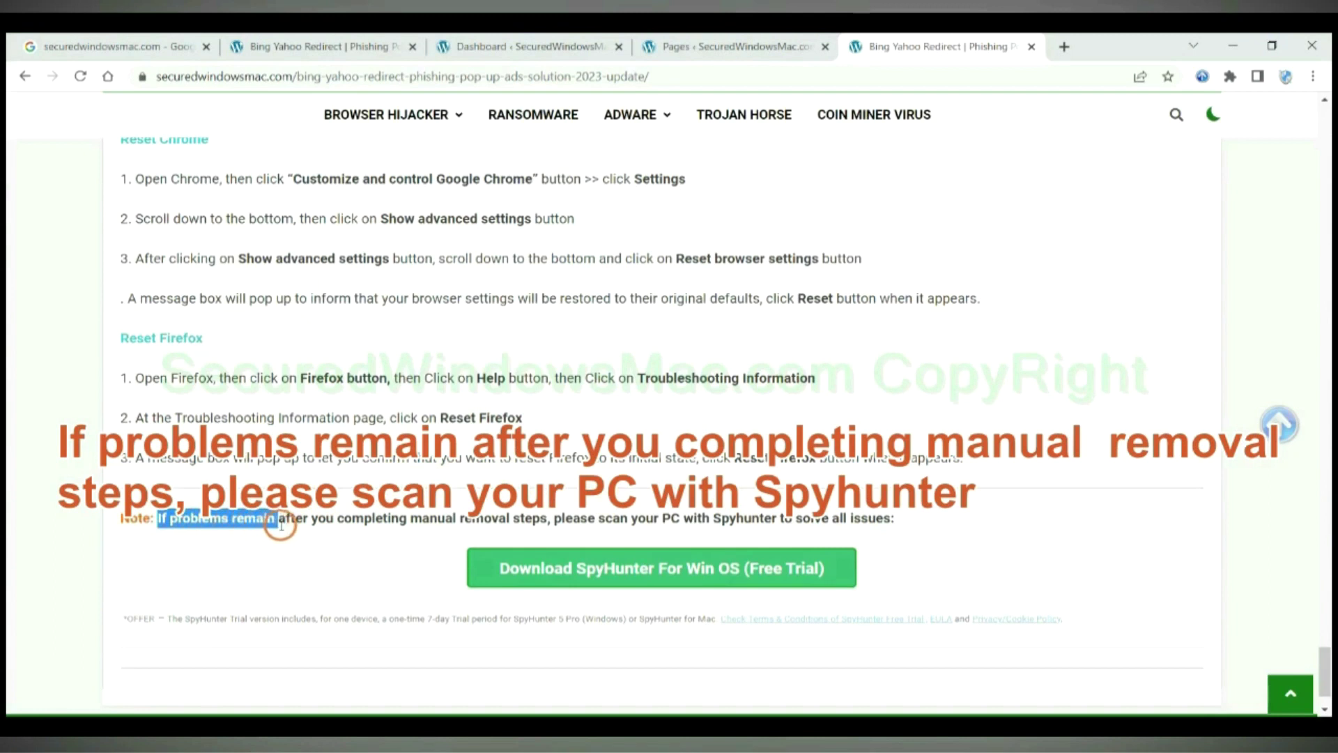